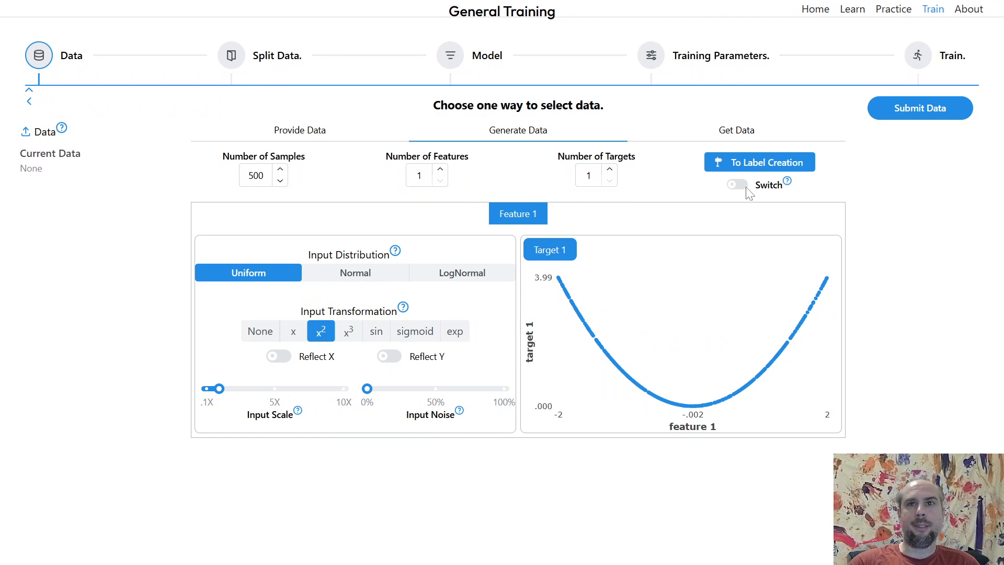
- Proceed to label creation, mark the generated data as not a classification task, and submit it
{"action": "left_click", "coordinate": [758, 162]}
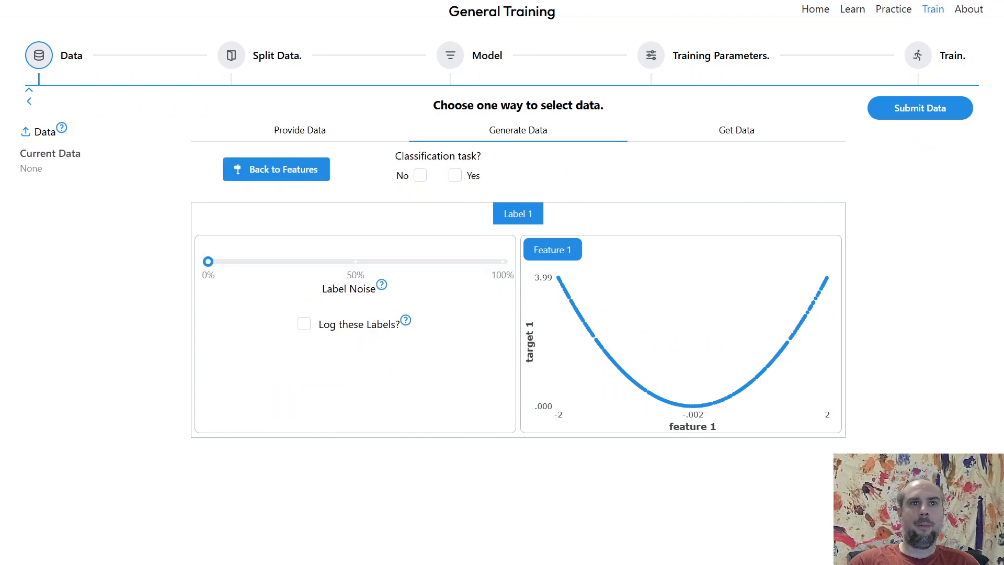
{"action": "left_click", "coordinate": [420, 176]}
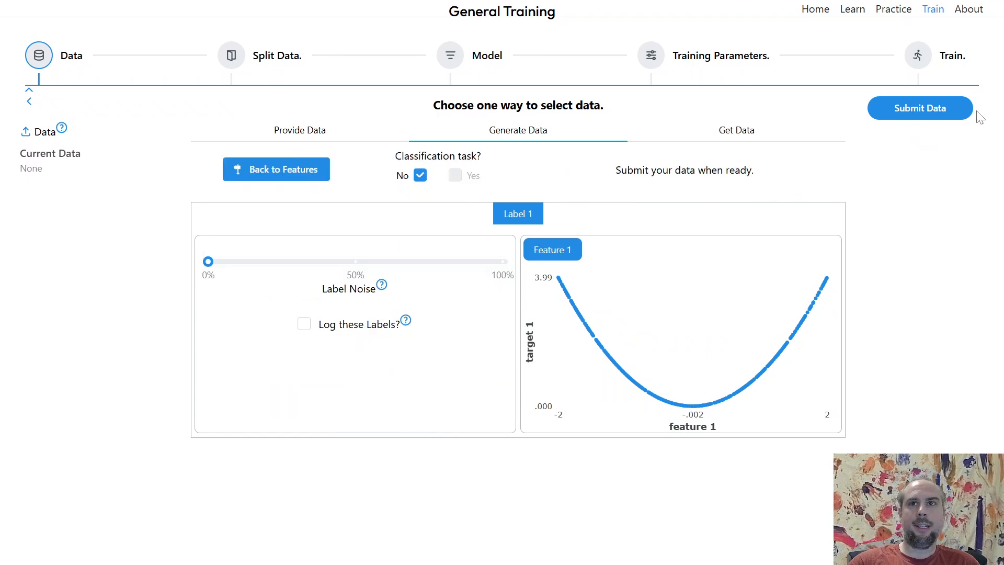
{"action": "left_click", "coordinate": [939, 108]}
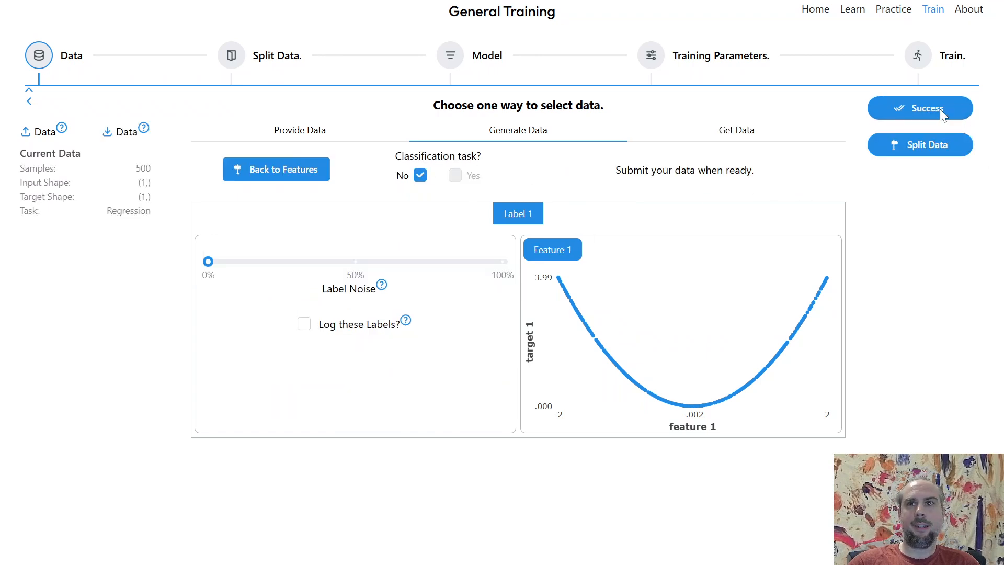
- Split the submitted data into 5 folds with the stratification label set to None
{"action": "left_click", "coordinate": [916, 151]}
{"action": "left_click", "coordinate": [485, 132]}
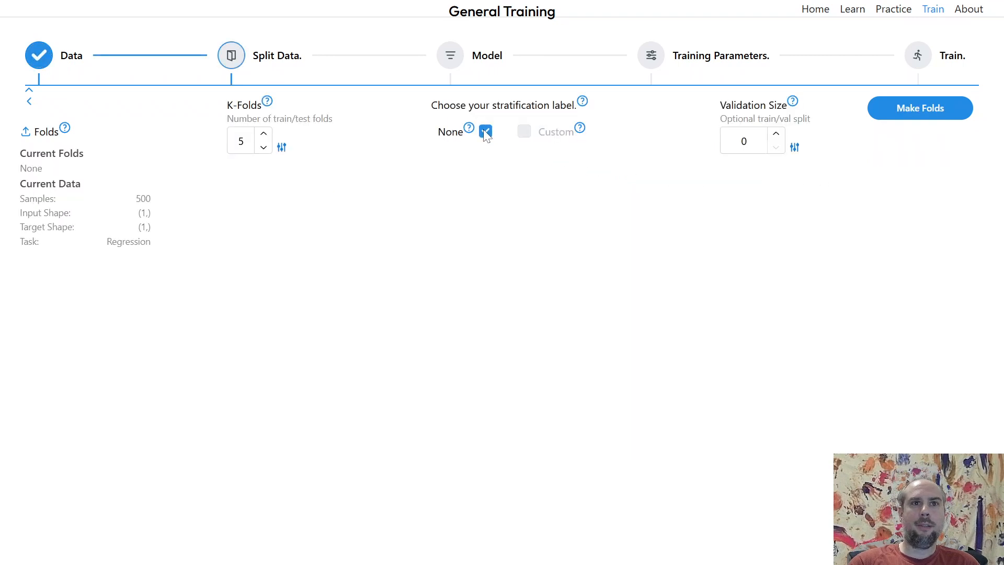
{"action": "left_click", "coordinate": [932, 112]}
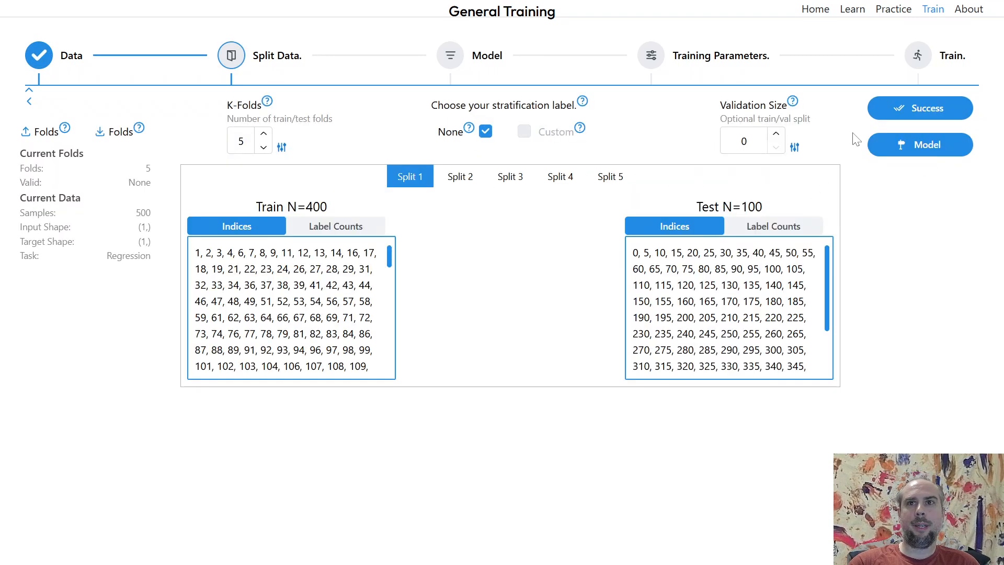
- Go to the model stage and add three Dense layers after the input layer
{"action": "left_click", "coordinate": [896, 152]}
{"action": "left_click", "coordinate": [522, 201]}
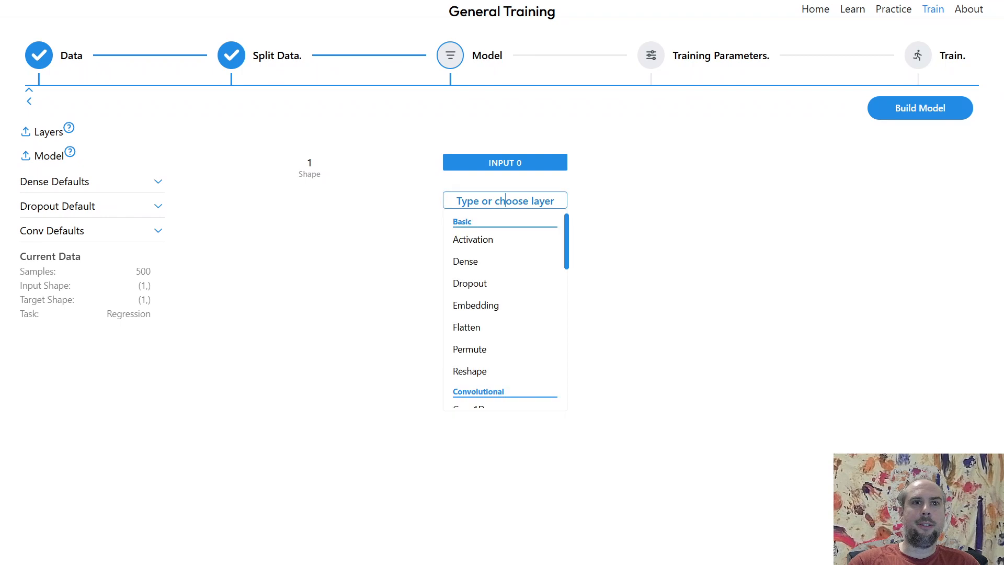
{"action": "left_click", "coordinate": [480, 263]}
{"action": "left_click", "coordinate": [492, 243]}
{"action": "left_click", "coordinate": [473, 301]}
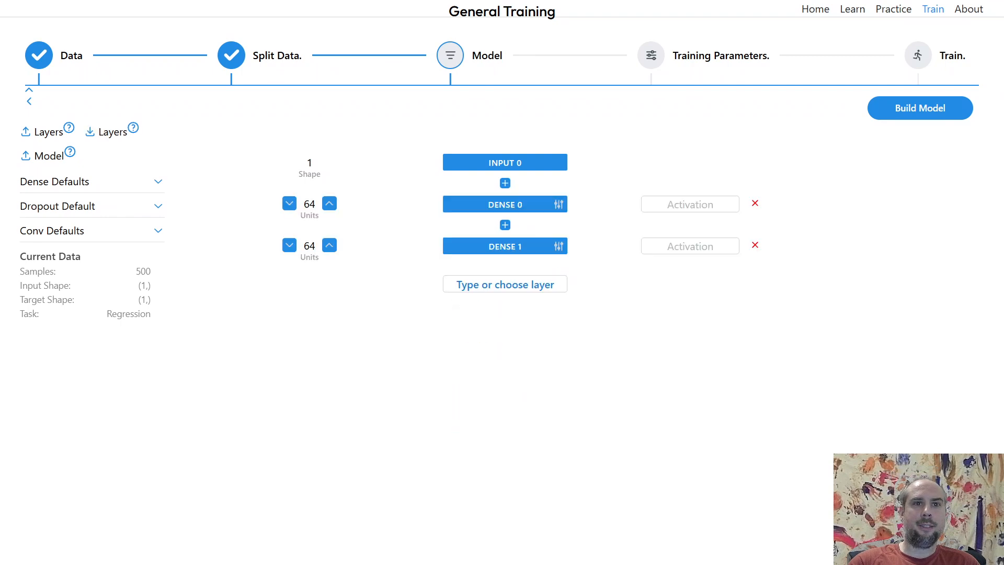
{"action": "left_click", "coordinate": [492, 284]}
{"action": "left_click", "coordinate": [473, 344]}
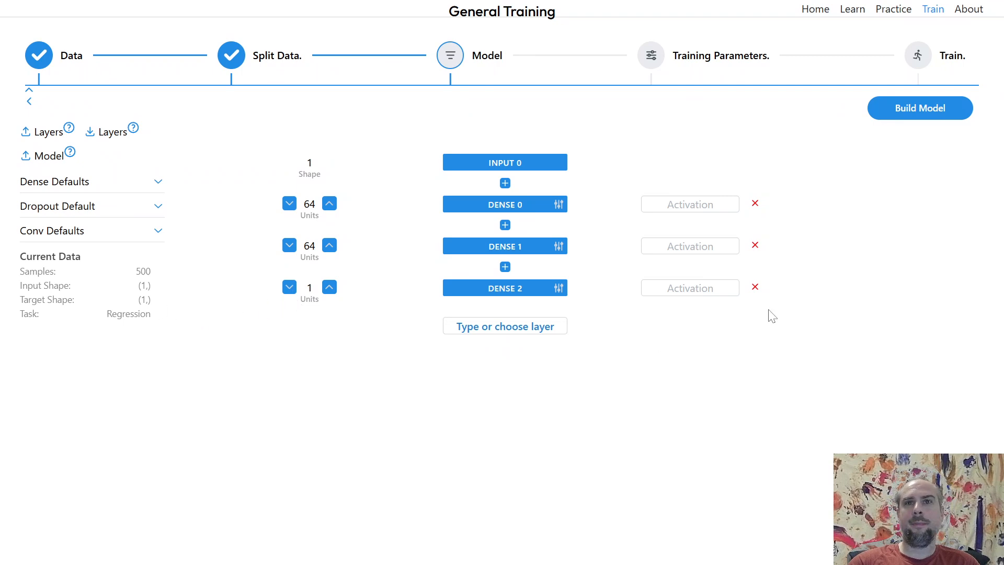
- Set the activations to softplus for Dense 0 and Dense 1 and linear for Dense 2, and build the model
{"action": "left_click", "coordinate": [722, 205]}
{"action": "left_click", "coordinate": [694, 271]}
{"action": "left_click", "coordinate": [699, 246]}
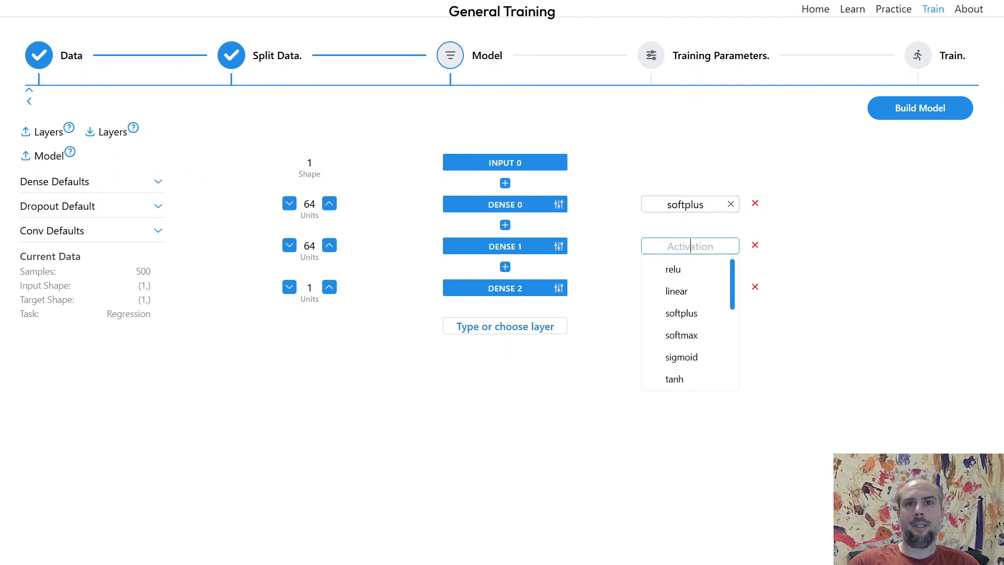
{"action": "left_click", "coordinate": [694, 314]}
{"action": "left_click", "coordinate": [695, 288]}
{"action": "left_click", "coordinate": [692, 331]}
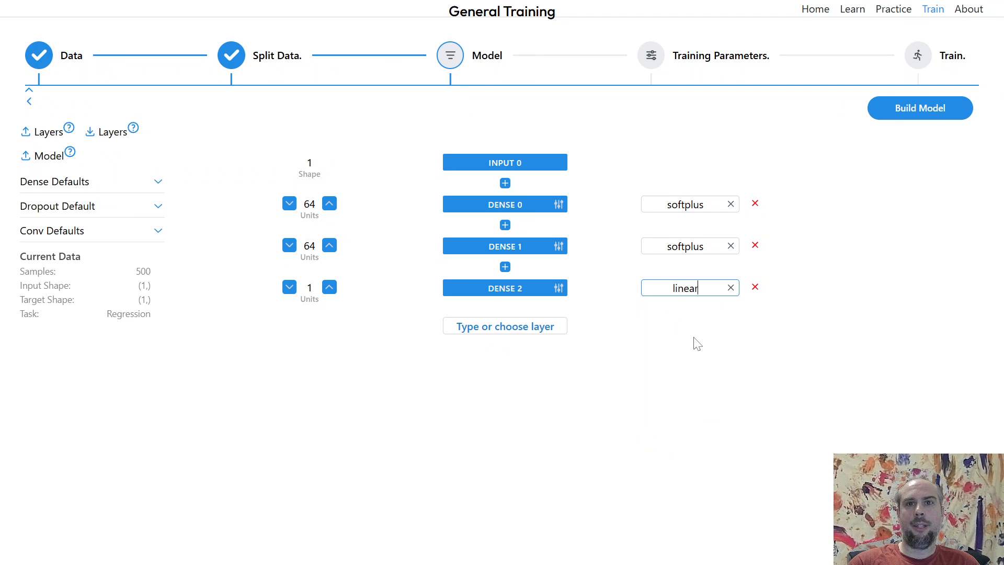
{"action": "left_click", "coordinate": [908, 108]}
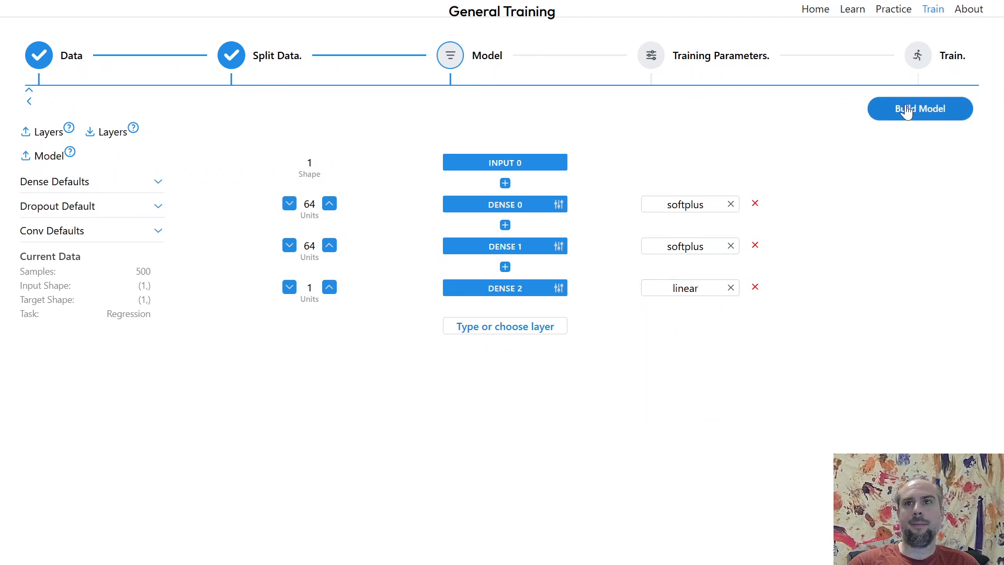
- Compile the model with meanSquaredError as the loss and meanAbsoluteError and r2Score as metrics
{"action": "left_click", "coordinate": [924, 147]}
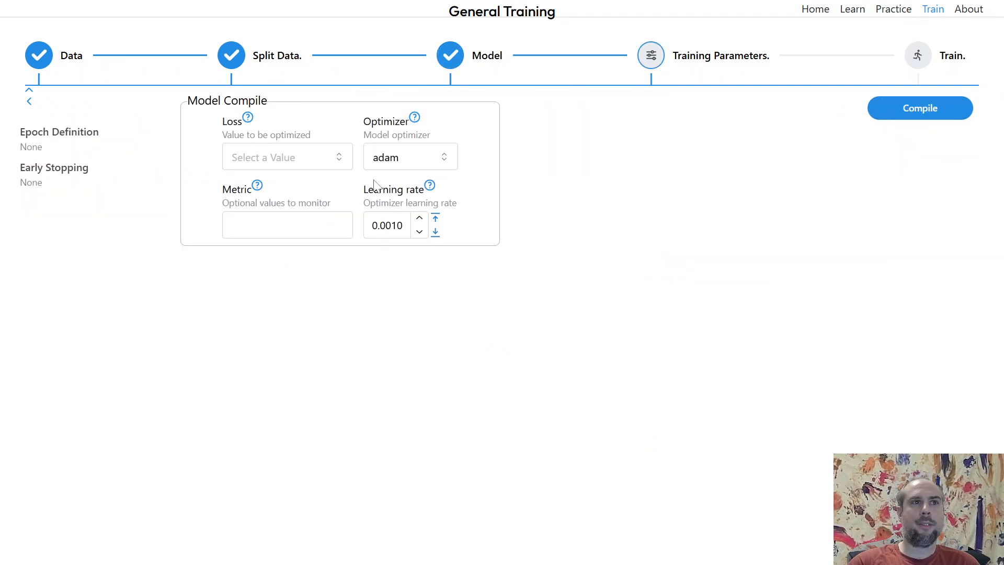
{"action": "left_click", "coordinate": [314, 157]}
{"action": "left_click", "coordinate": [292, 245]}
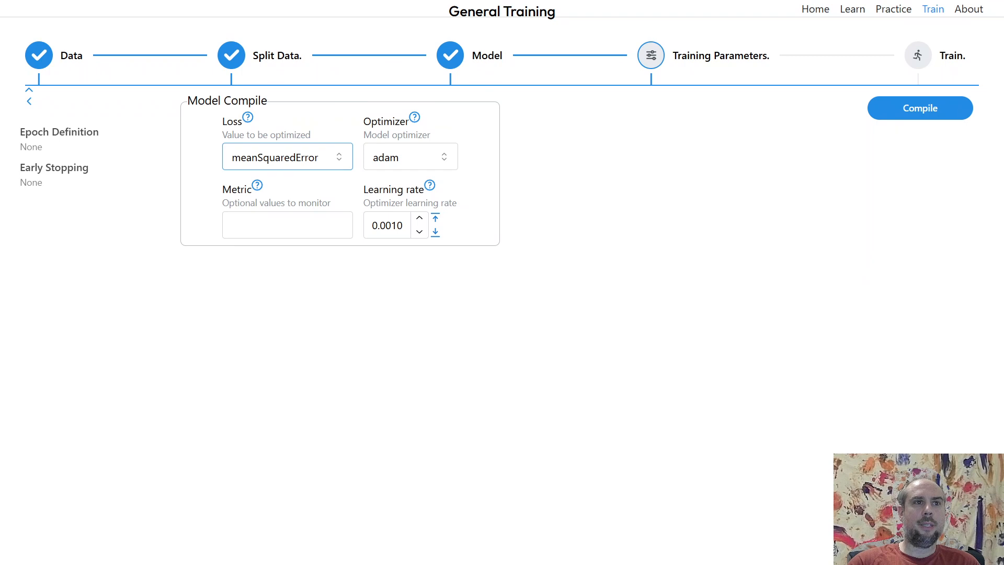
{"action": "left_click", "coordinate": [288, 227]}
{"action": "left_click", "coordinate": [280, 278]}
{"action": "left_click", "coordinate": [272, 345]}
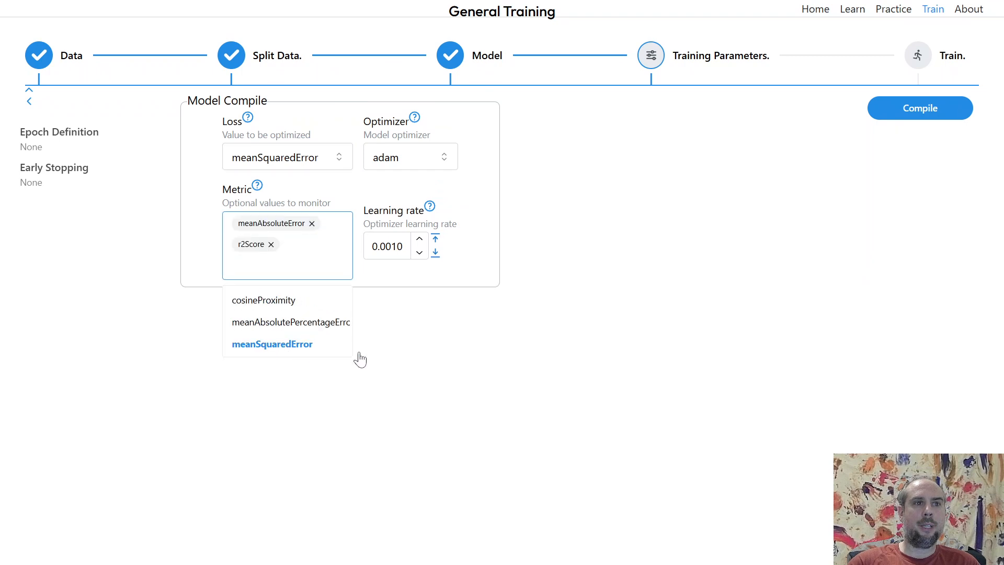
{"action": "left_click", "coordinate": [565, 314]}
{"action": "left_click", "coordinate": [931, 108]}
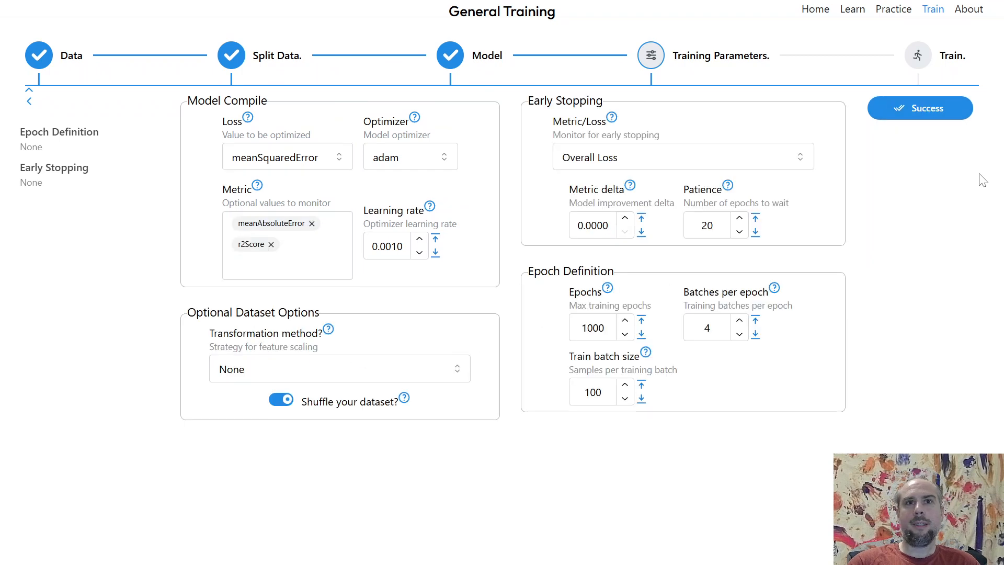
- Set the metric delta to 0.0010, patience to 10 and train batch size to 400, and submit the training parameters
{"action": "double_click", "coordinate": [624, 218]}
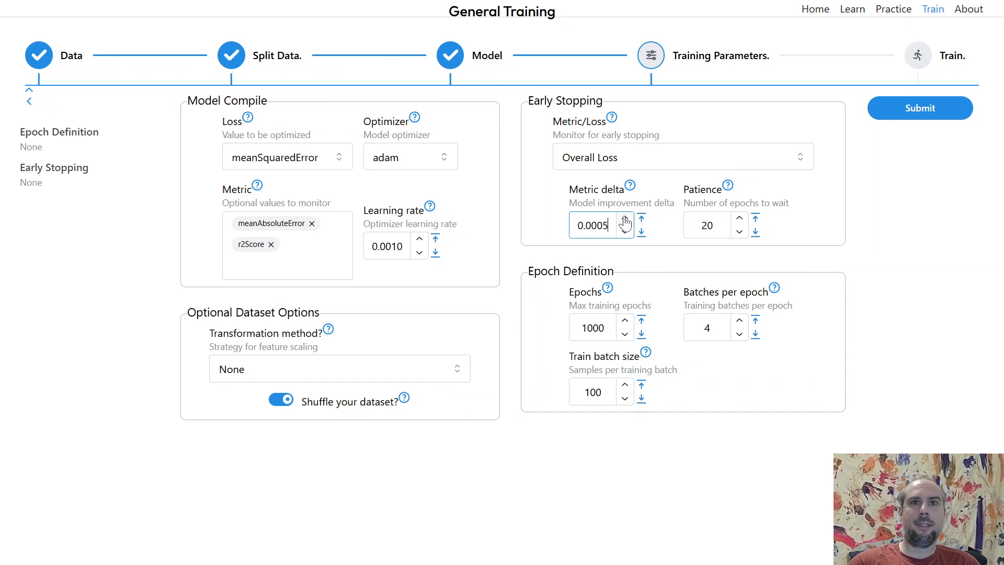
{"action": "left_click", "coordinate": [624, 218]}
{"action": "double_click", "coordinate": [739, 232]}
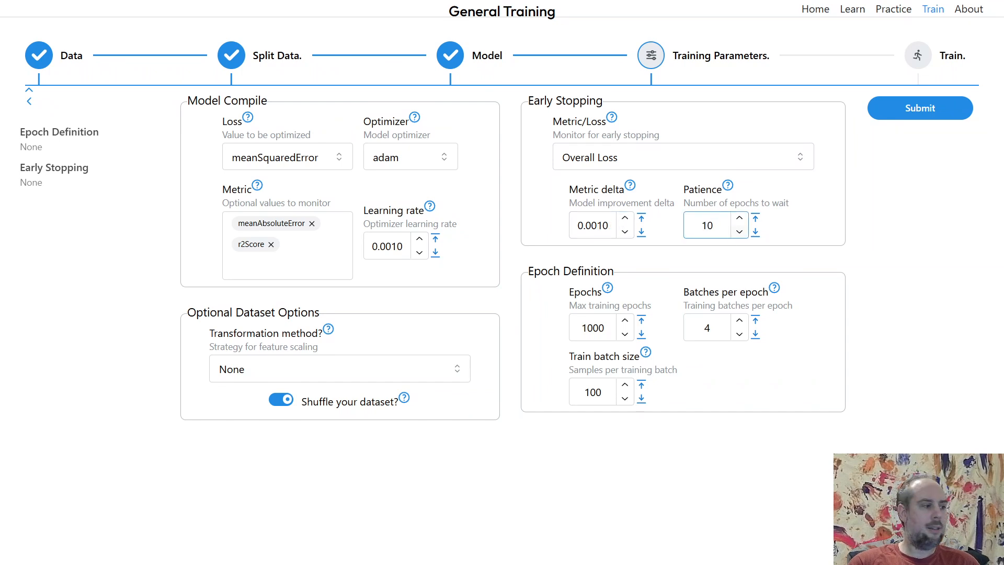
{"action": "left_click", "coordinate": [641, 386]}
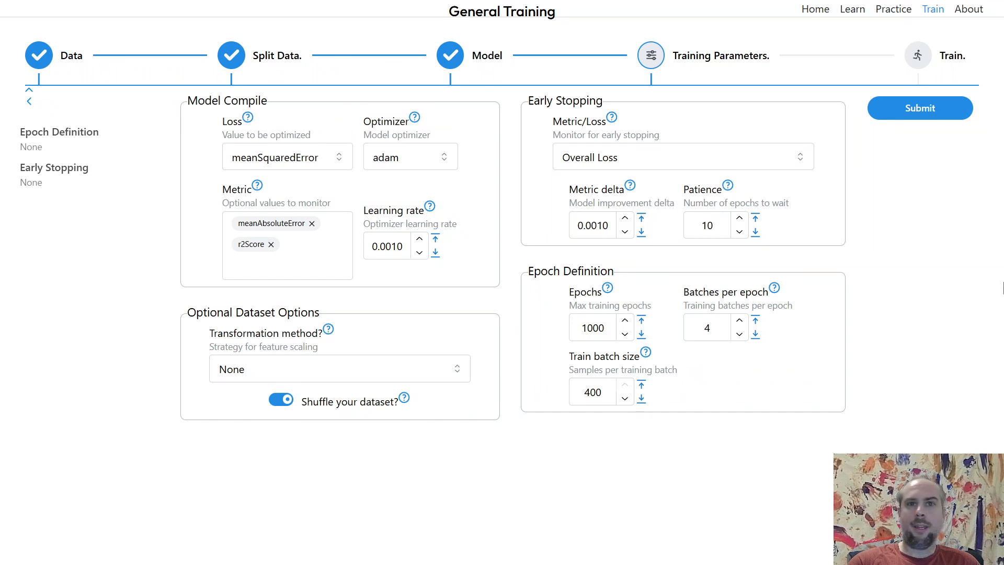
{"action": "left_click", "coordinate": [939, 111]}
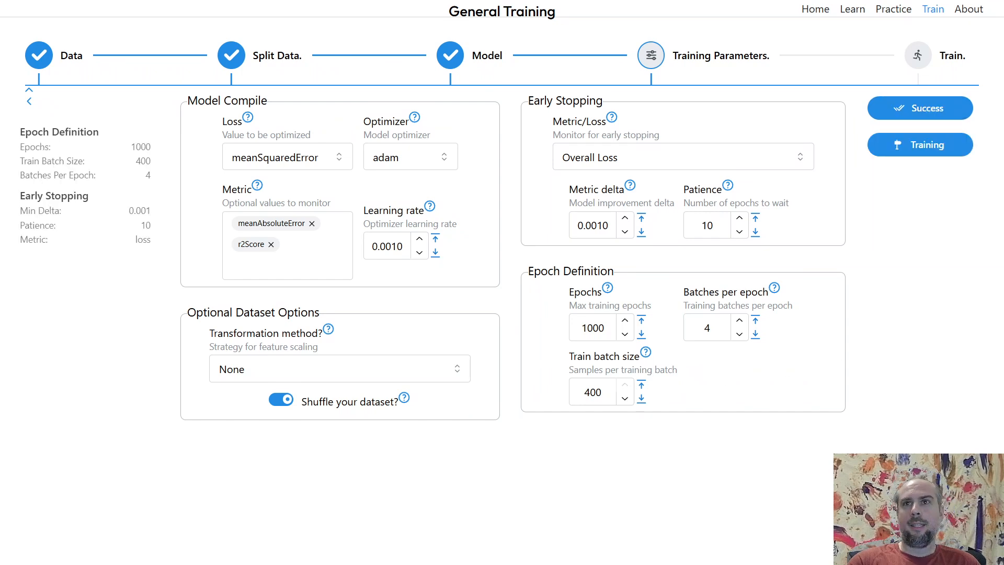
- Start training the model and view the training loss curves of folds 2, 3 and 1
{"action": "left_click", "coordinate": [928, 147]}
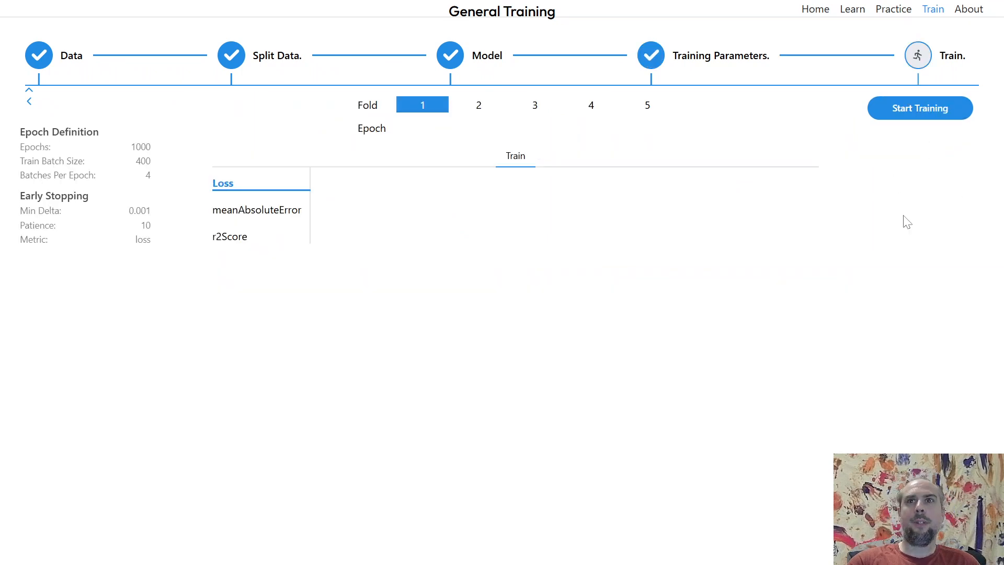
{"action": "left_click", "coordinate": [931, 120]}
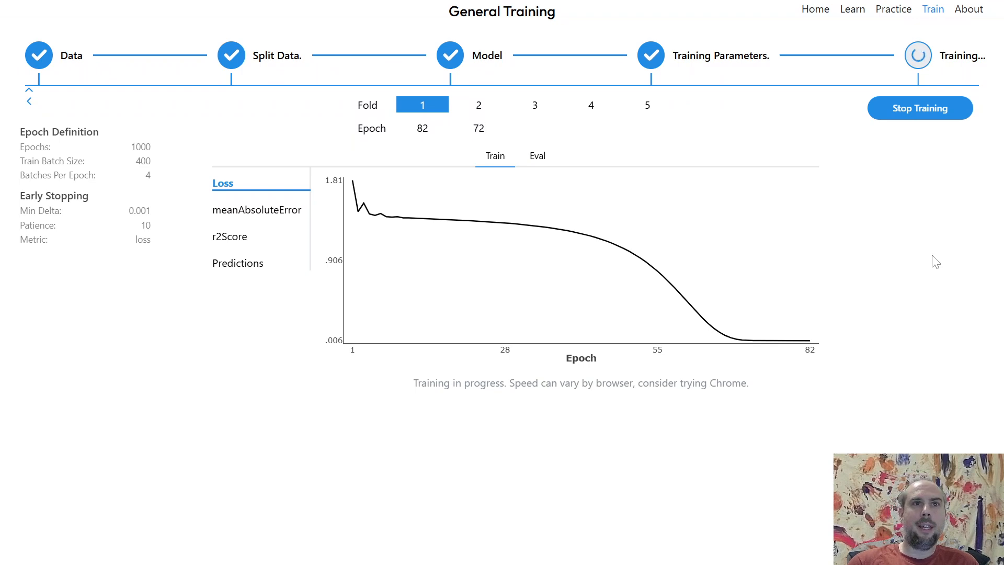
{"action": "left_click", "coordinate": [481, 126]}
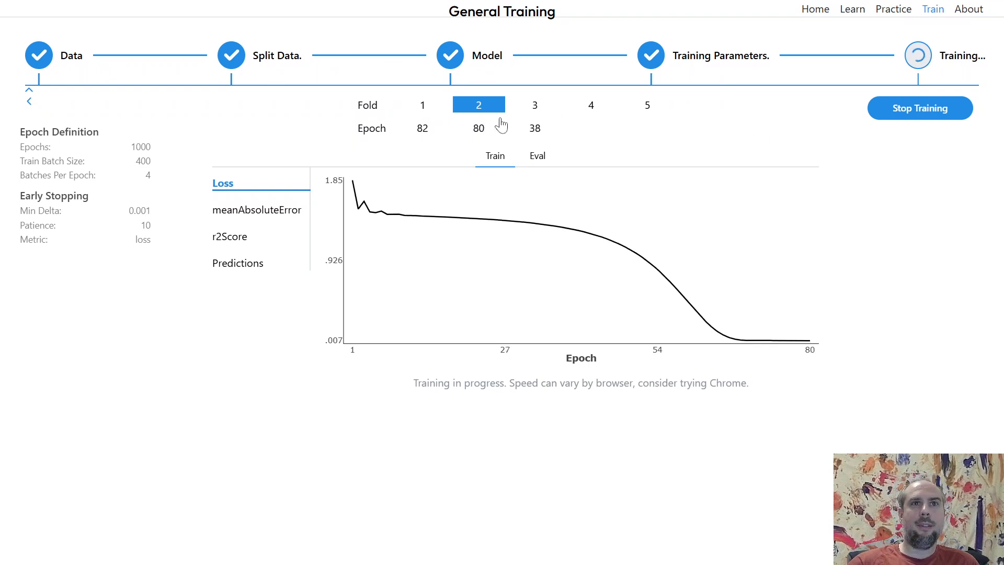
{"action": "left_click", "coordinate": [543, 120]}
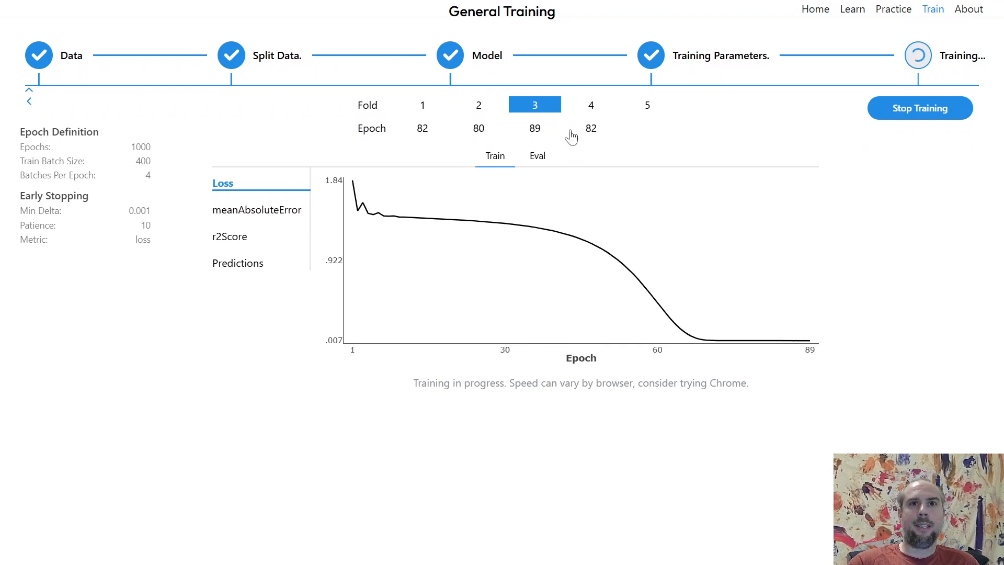
{"action": "left_click", "coordinate": [421, 128]}
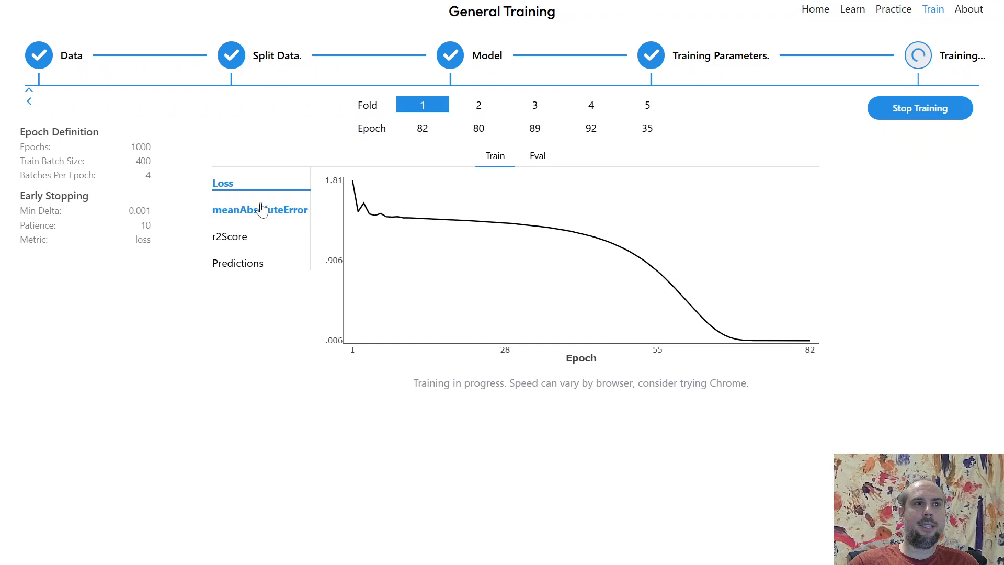
- View fold 1's meanAbsoluteError, r2Score and predictions plots, and step through the predictions of folds 2 to 5
{"action": "left_click", "coordinate": [261, 209]}
{"action": "left_click", "coordinate": [251, 242]}
{"action": "left_click", "coordinate": [237, 262]}
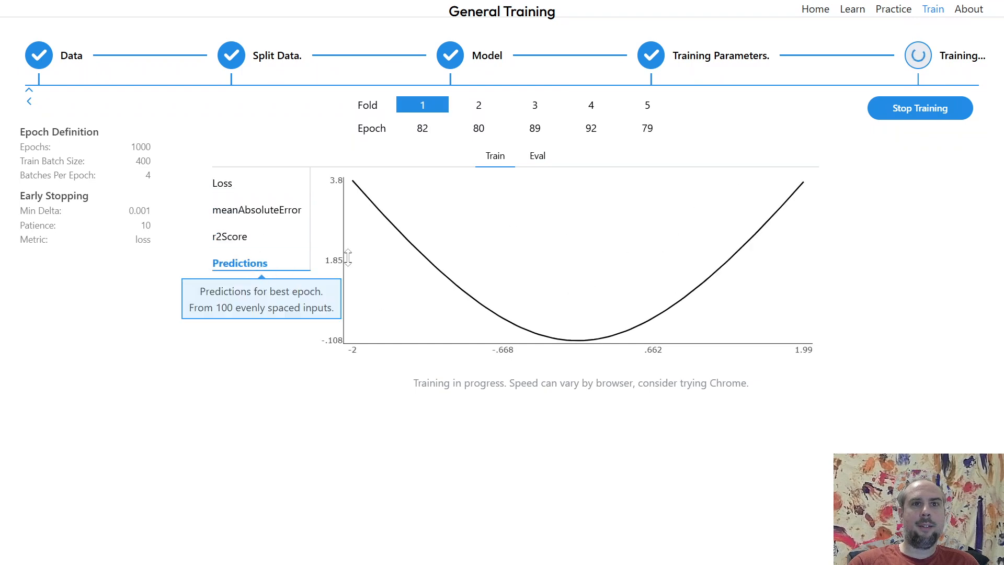
{"action": "left_click", "coordinate": [487, 121]}
{"action": "left_click", "coordinate": [533, 125]}
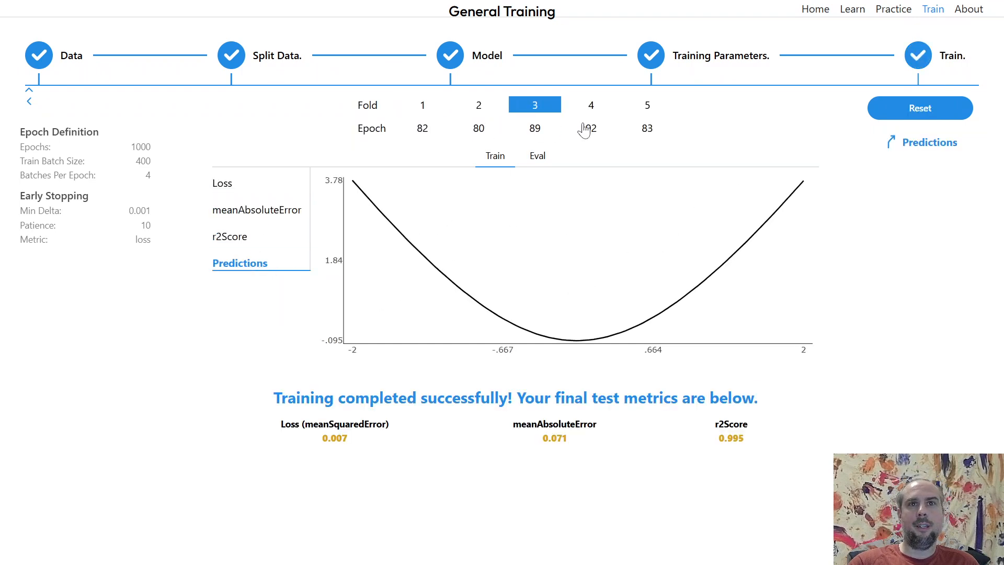
{"action": "left_click", "coordinate": [586, 128]}
{"action": "left_click", "coordinate": [640, 130]}
- Compare the train and test evaluation metrics of each fold, from fold 5 back to fold 1
{"action": "left_click", "coordinate": [537, 158]}
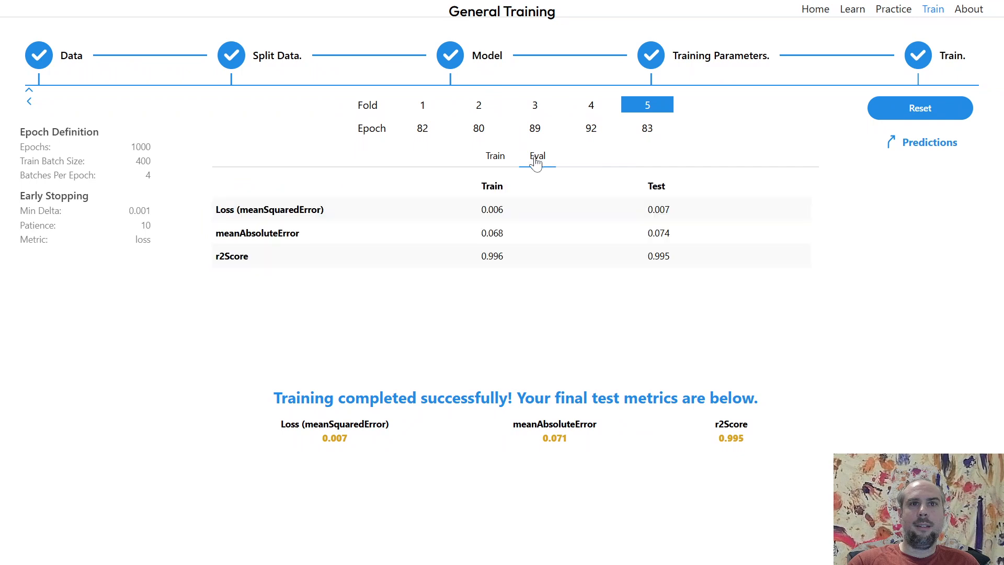
{"action": "left_click", "coordinate": [587, 127]}
{"action": "left_click", "coordinate": [510, 124]}
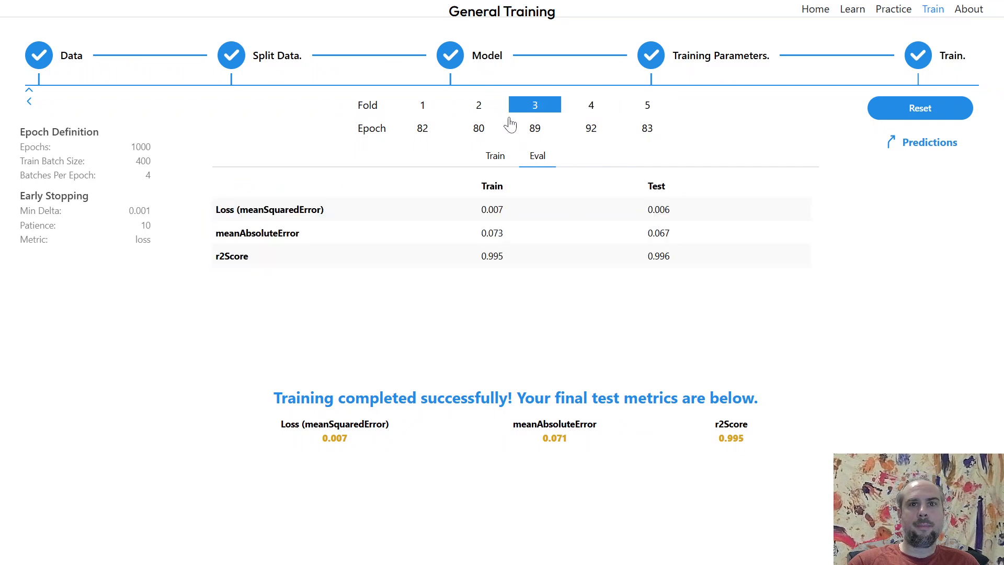
{"action": "left_click", "coordinate": [477, 129]}
{"action": "left_click", "coordinate": [439, 129]}
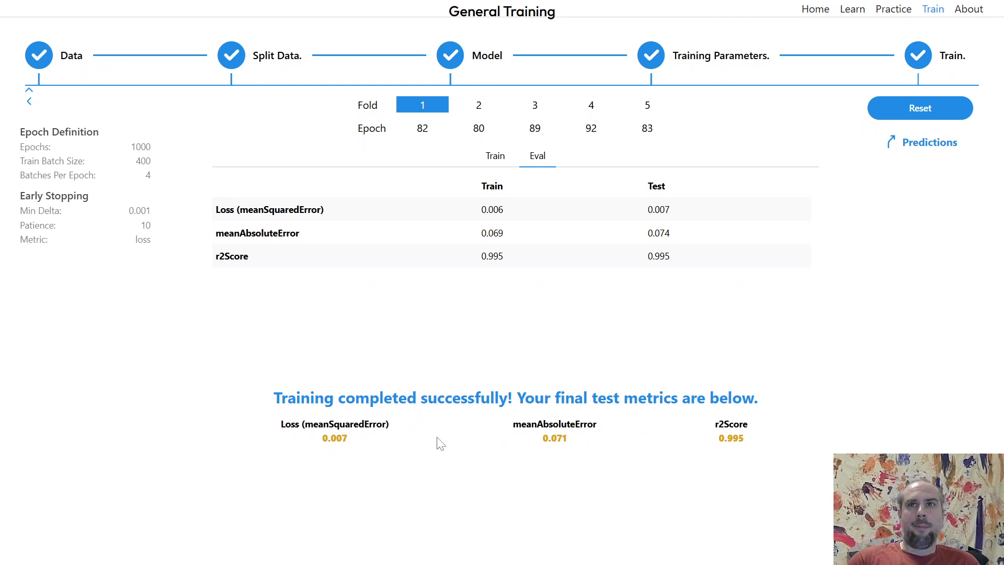
- Reset the training run and return to the data stage with the data generation options closed
{"action": "left_click", "coordinate": [884, 110]}
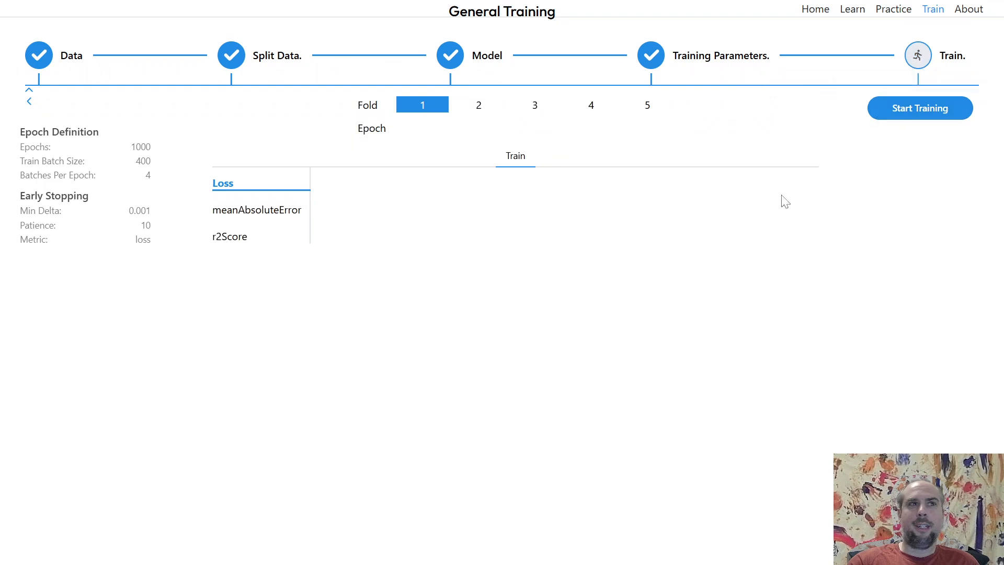
{"action": "left_click", "coordinate": [62, 64]}
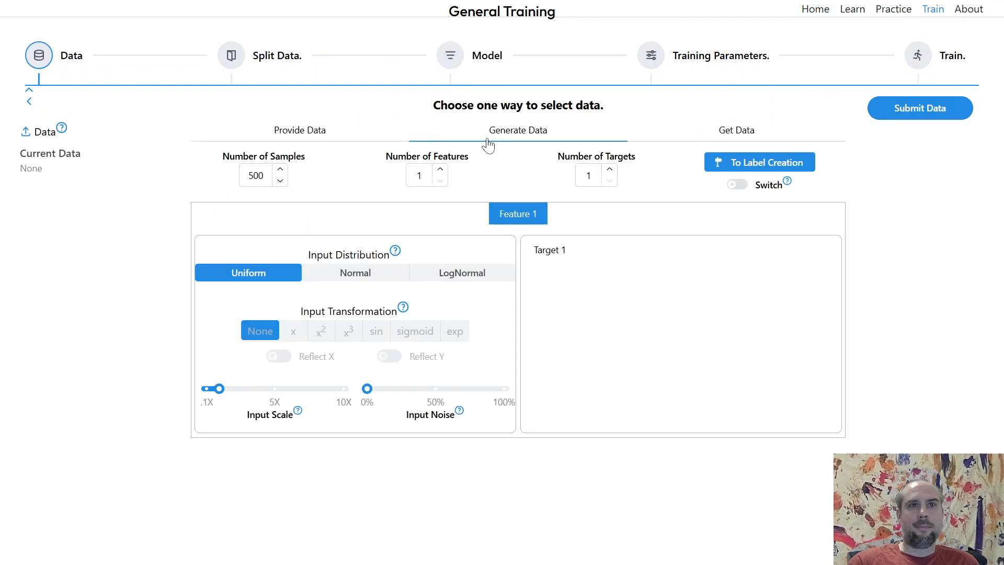
{"action": "left_click", "coordinate": [515, 137]}
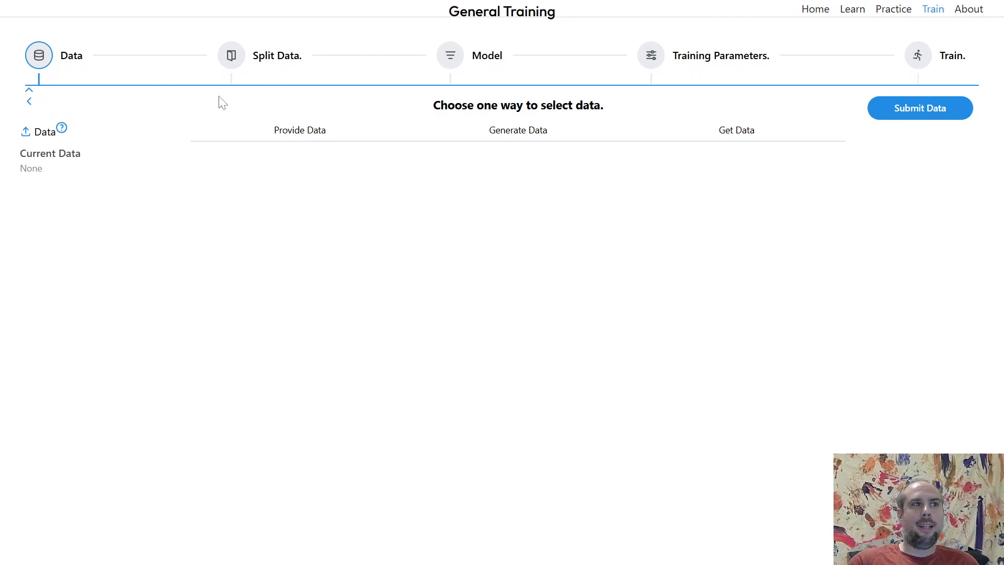
- Collapse and restore the workflow stage header, and do the same with the current data side area
{"action": "left_click", "coordinate": [31, 96]}
{"action": "left_click", "coordinate": [28, 42]}
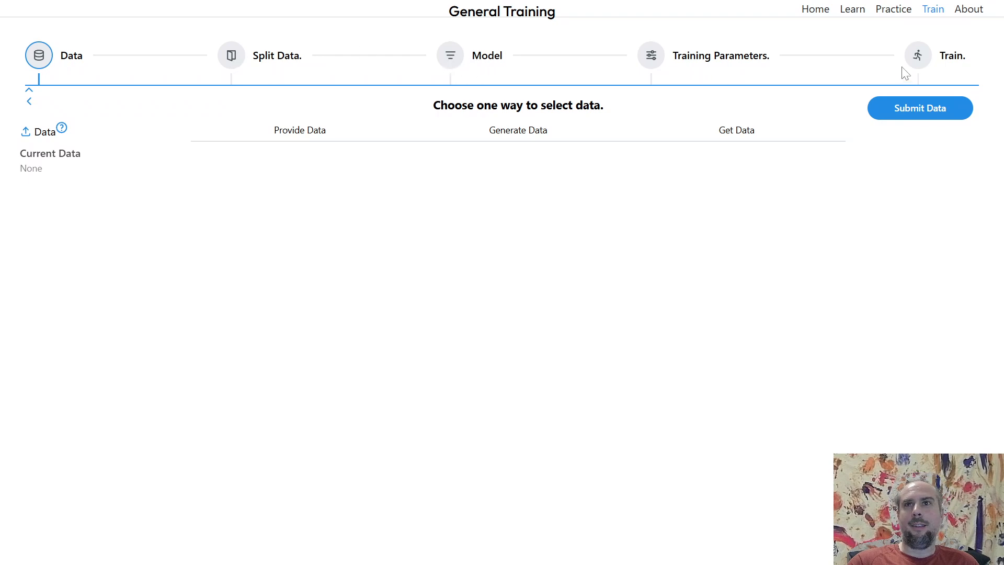
{"action": "left_click", "coordinate": [30, 102]}
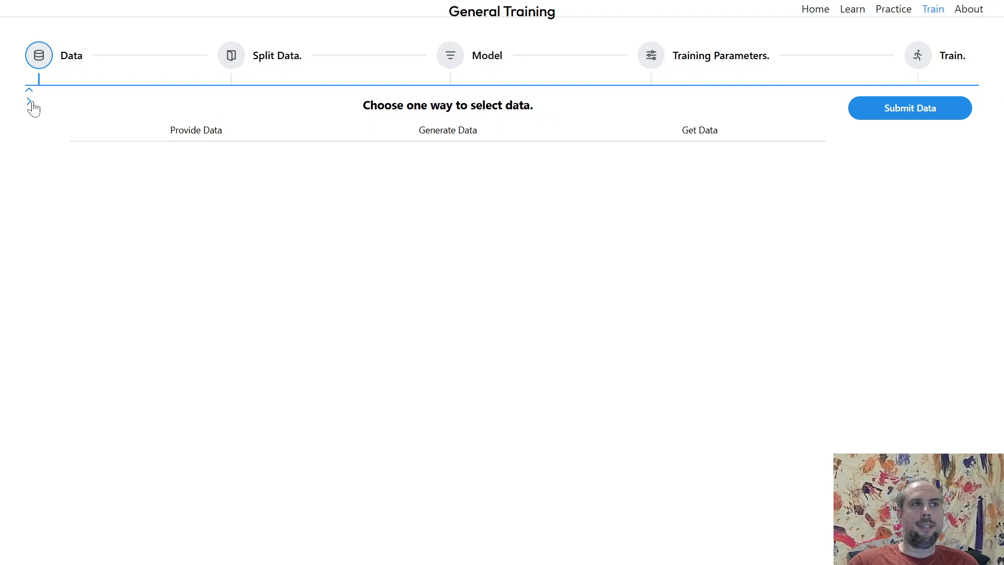
{"action": "left_click", "coordinate": [31, 103]}
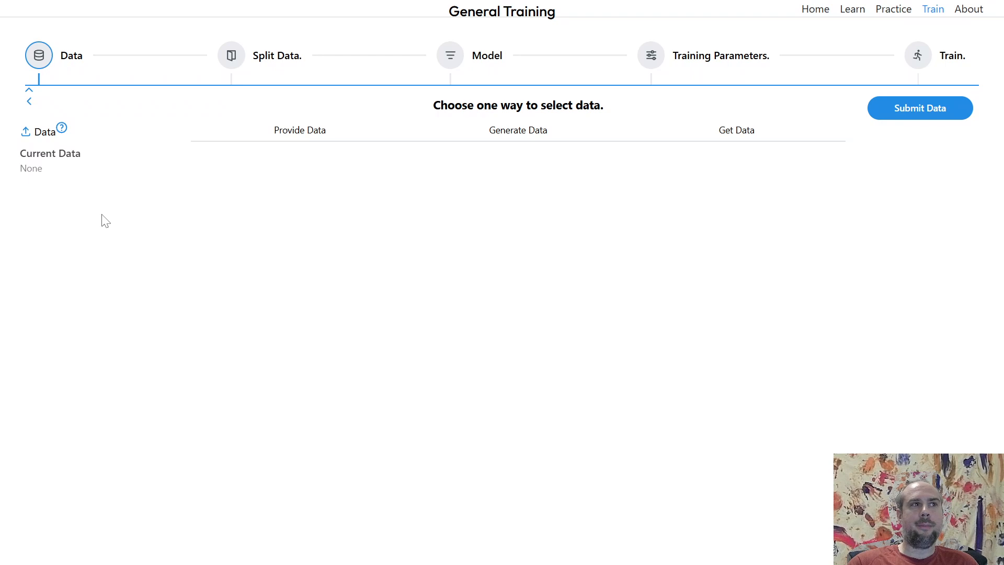
- Preview the Provide Data upload options for non-image and image data, leaving neither choice selected
{"action": "mouse_move", "coordinate": [61, 140]}
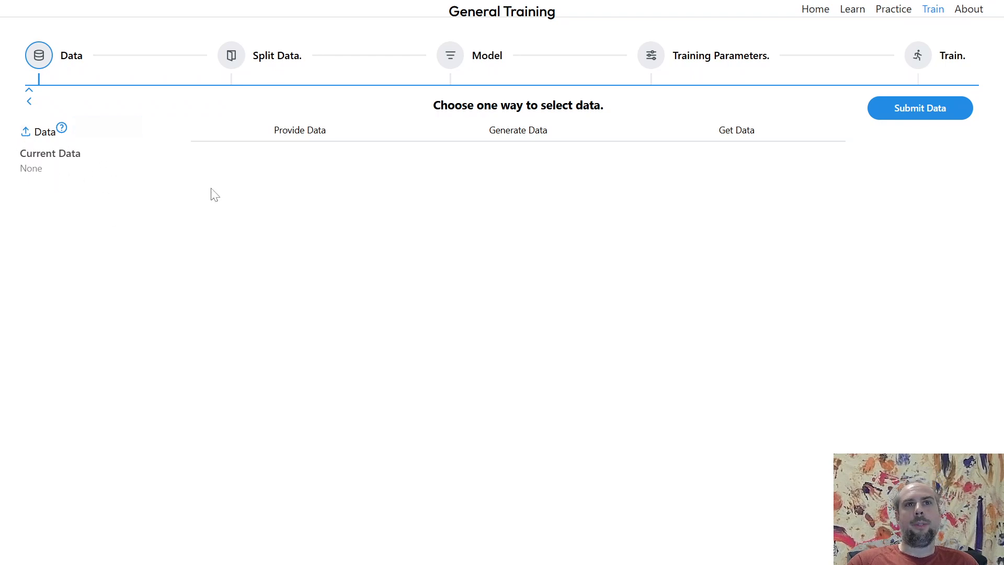
{"action": "left_click", "coordinate": [324, 140]}
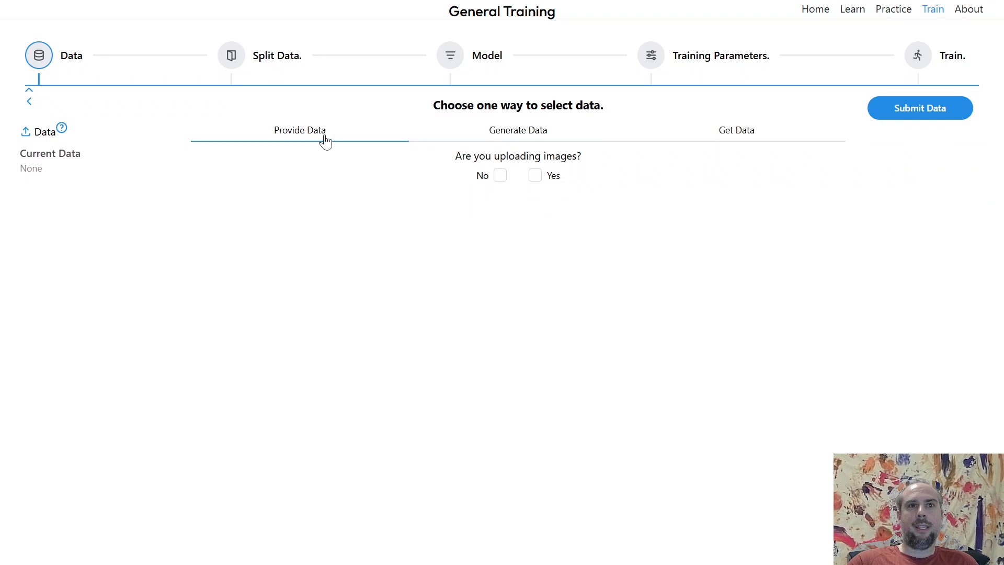
{"action": "left_click", "coordinate": [500, 176]}
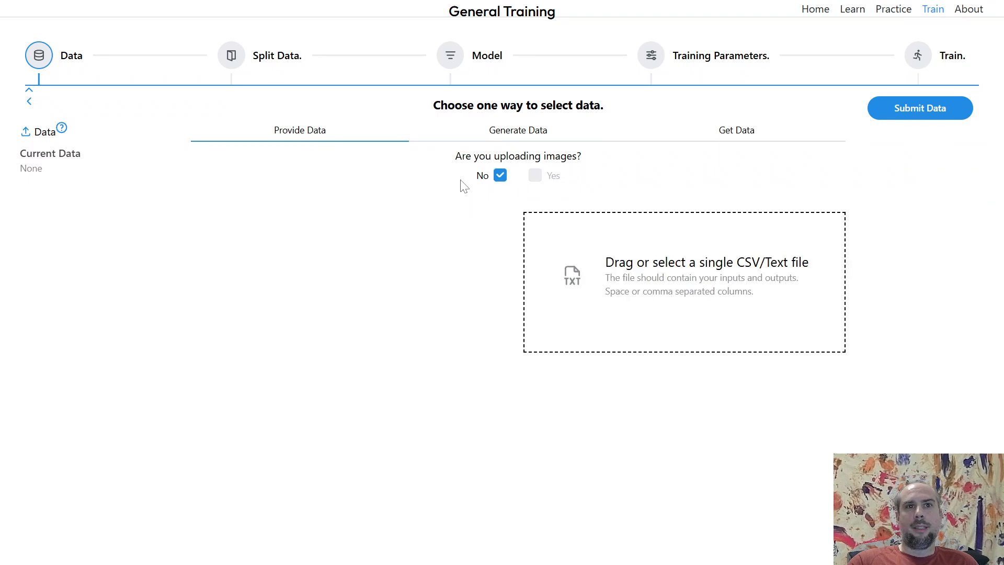
{"action": "left_click", "coordinate": [500, 175]}
{"action": "left_click", "coordinate": [537, 177]}
{"action": "left_click", "coordinate": [540, 177]}
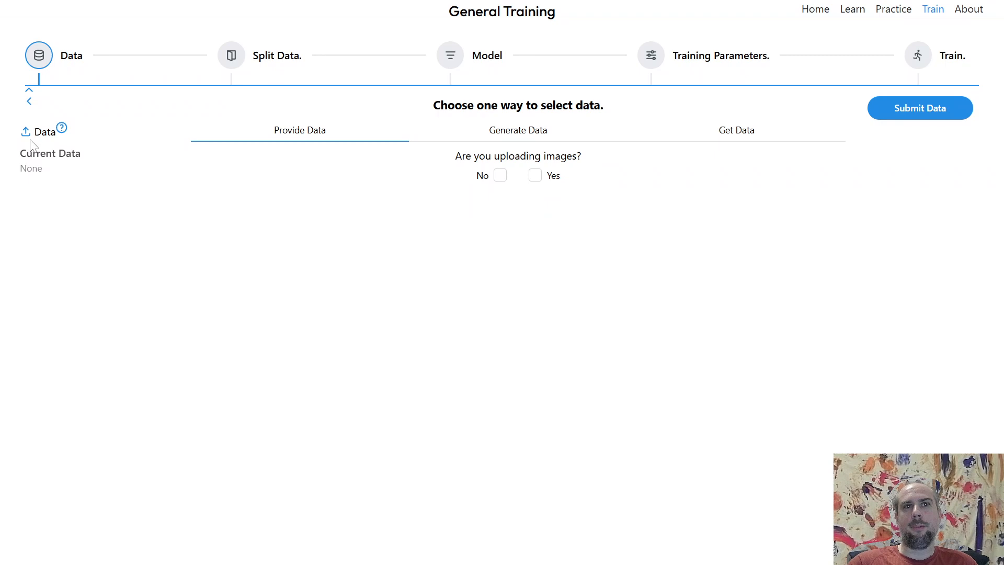
- Open the data generation options and set the number of features to 10
{"action": "left_click", "coordinate": [544, 139]}
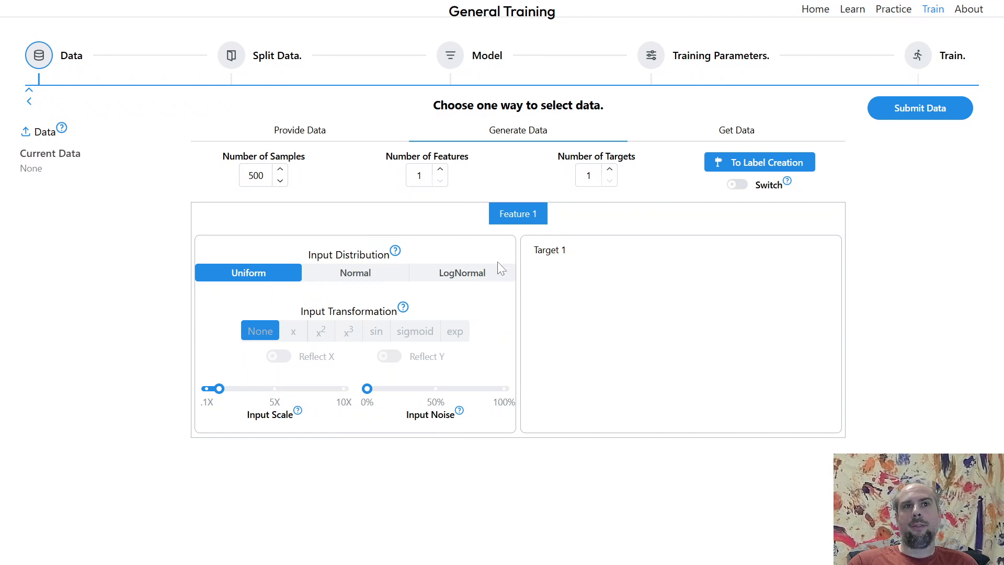
{"action": "triple_click", "coordinate": [439, 167]}
{"action": "triple_click", "coordinate": [440, 168]}
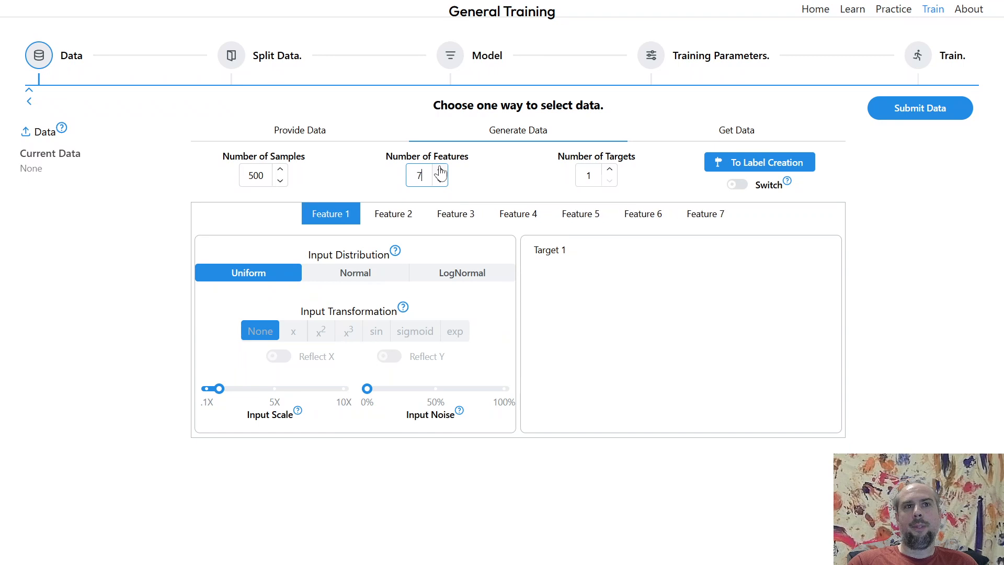
{"action": "triple_click", "coordinate": [439, 169]}
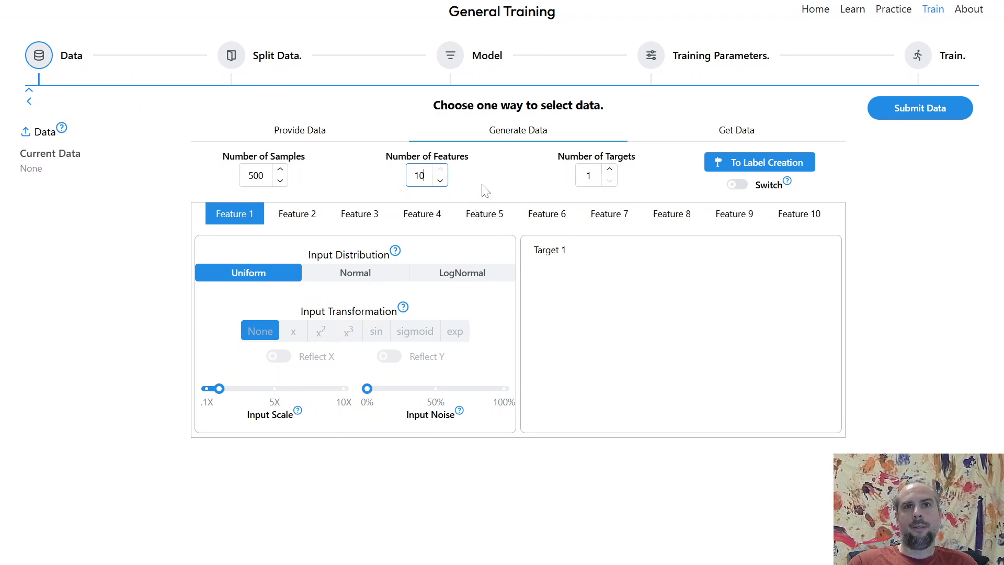
- Load the MNIST image dataset from the ready-made data source
{"action": "left_click", "coordinate": [672, 146]}
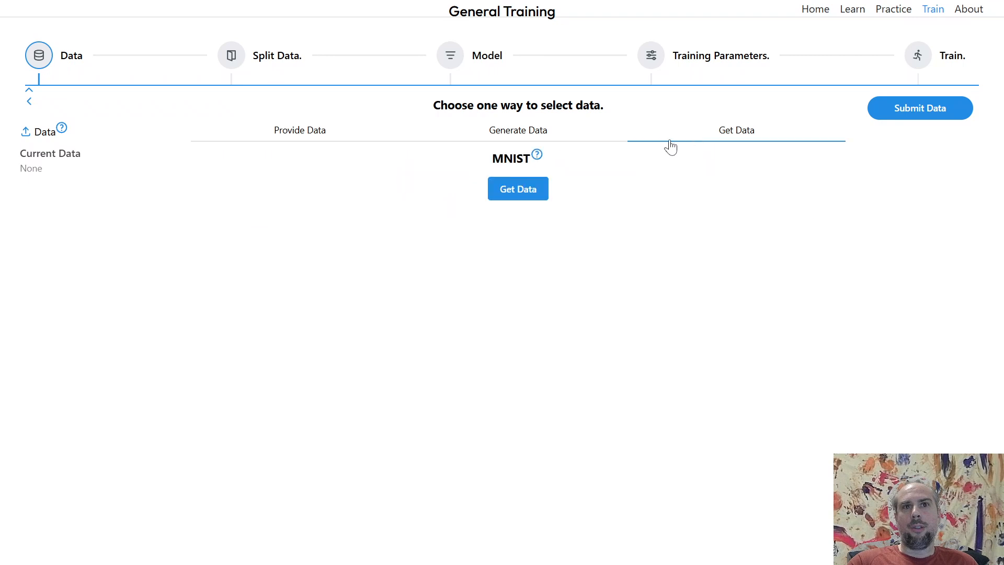
{"action": "left_click", "coordinate": [520, 197]}
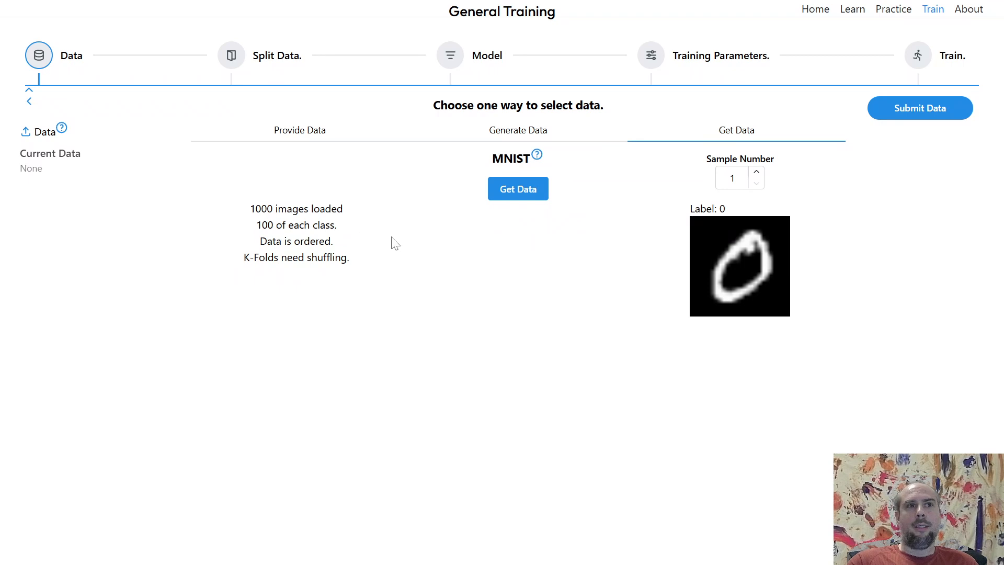
- Provide the Iris CSV/text file as non-image data and inspect its raw rows and four measurement columns
{"action": "left_click", "coordinate": [350, 141]}
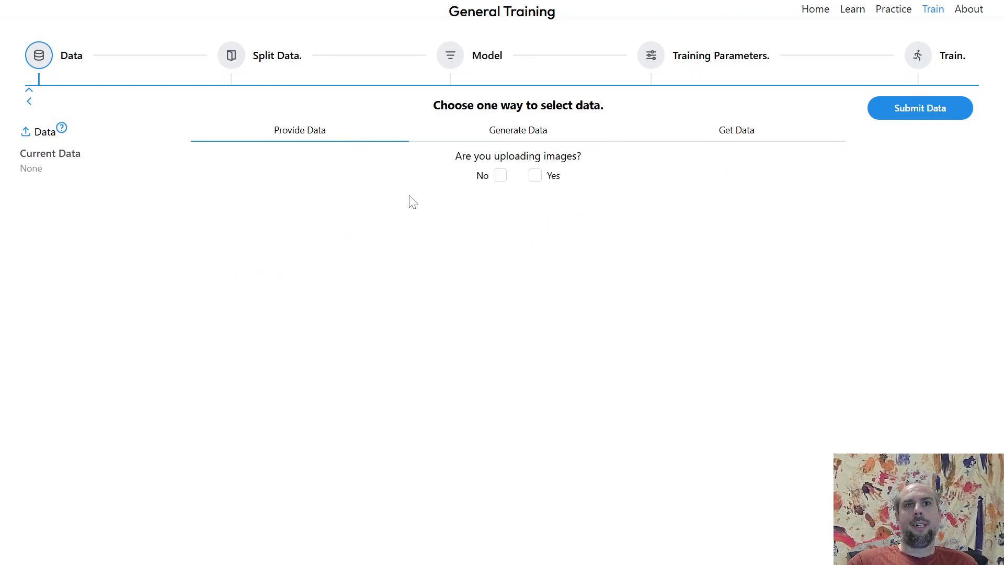
{"action": "left_click", "coordinate": [500, 177]}
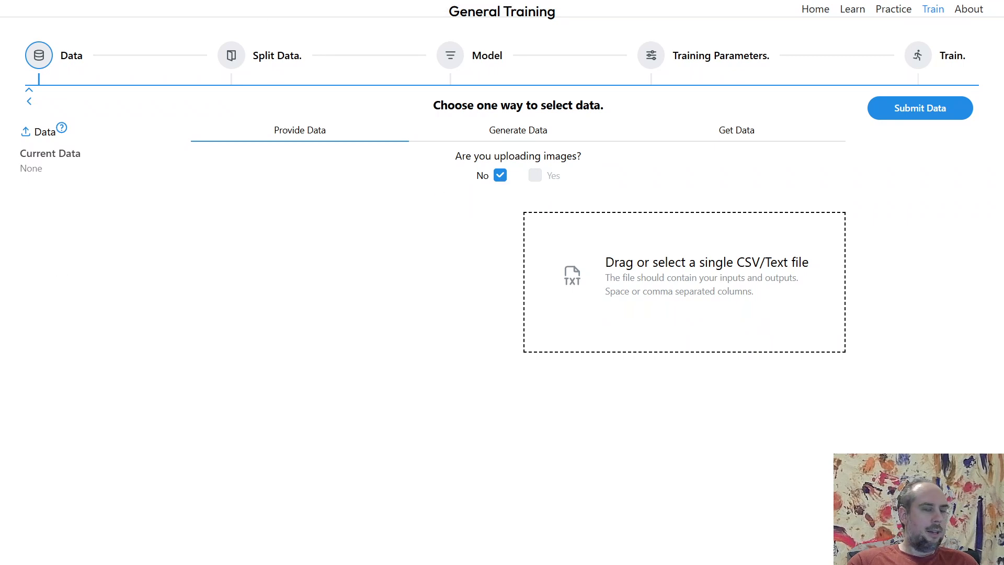
{"action": "left_click_drag", "start_coordinate": [0, 418], "coordinate": [675, 322]}
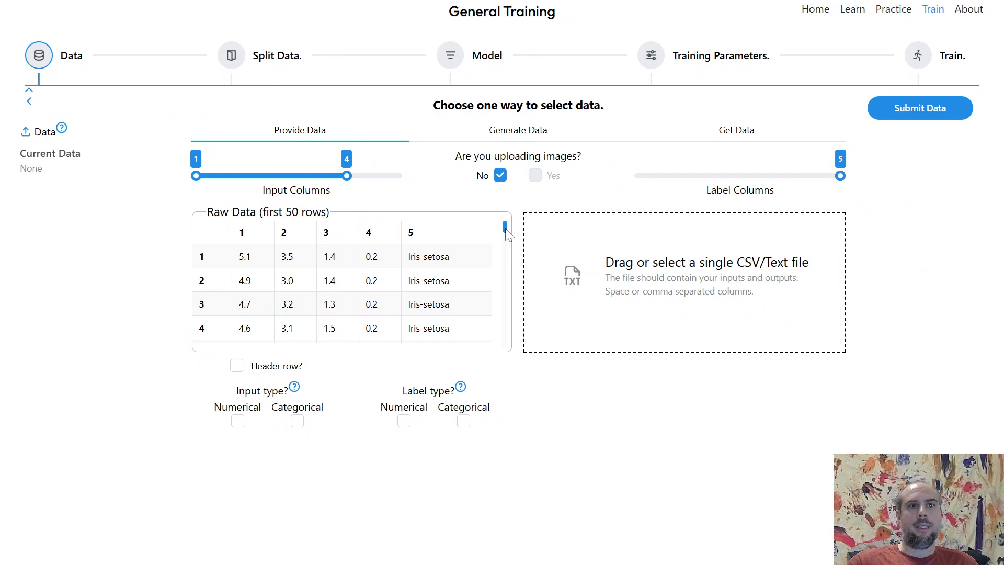
{"action": "scroll", "coordinate": [509, 235], "scroll_direction": "down", "scroll_amount": 1}
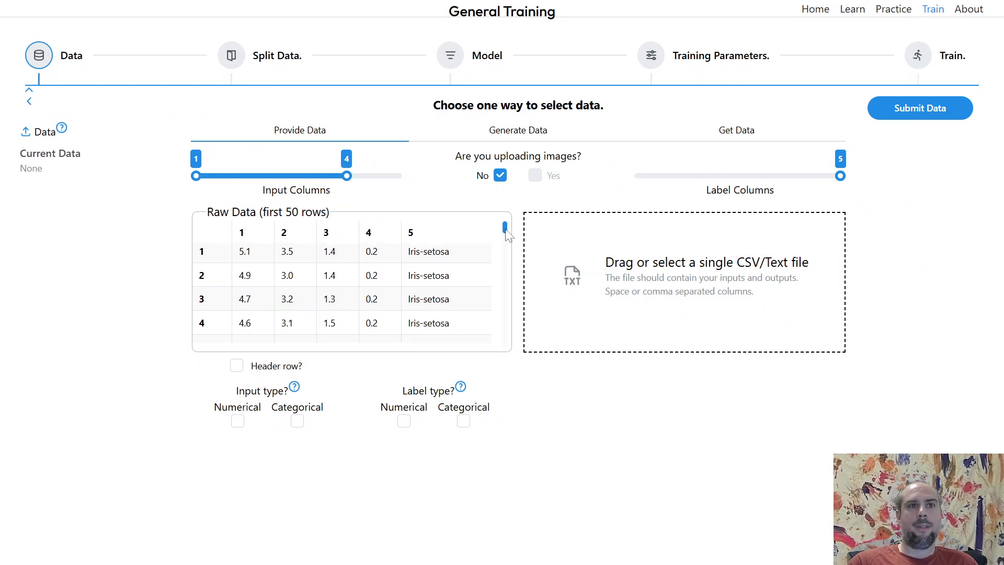
{"action": "scroll", "coordinate": [508, 235], "scroll_direction": "up", "scroll_amount": 1}
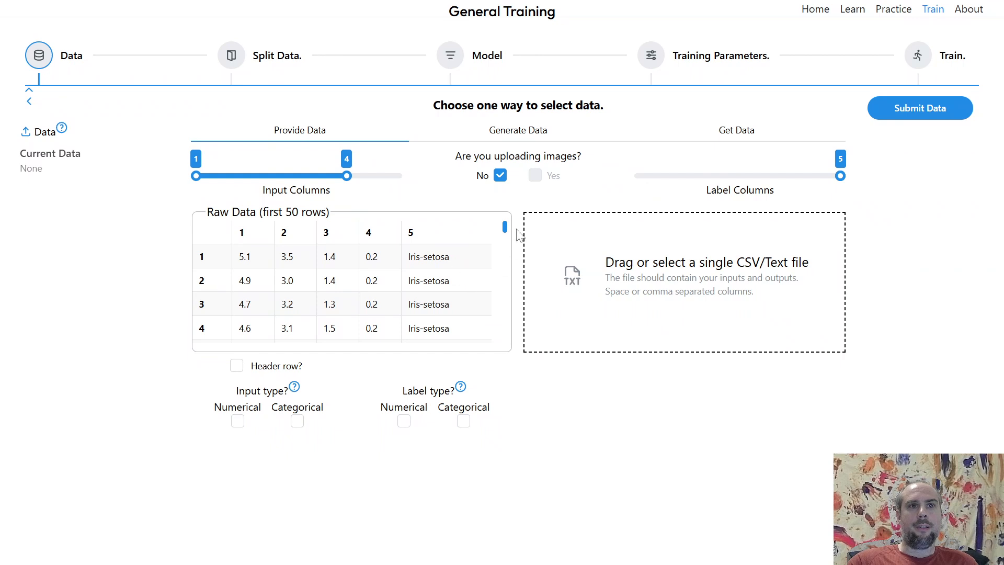
{"action": "mouse_move", "coordinate": [506, 226]}
{"action": "left_mouse_down"}
{"action": "mouse_move", "coordinate": [508, 328]}
{"action": "mouse_move", "coordinate": [505, 225]}
{"action": "left_mouse_up"}
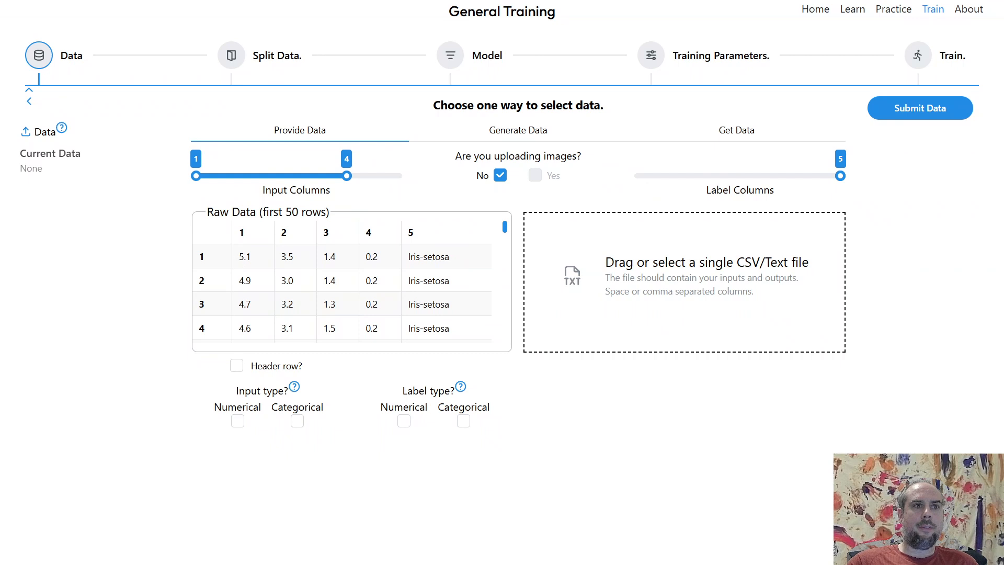
{"action": "left_click_drag", "start_coordinate": [239, 256], "coordinate": [399, 257]}
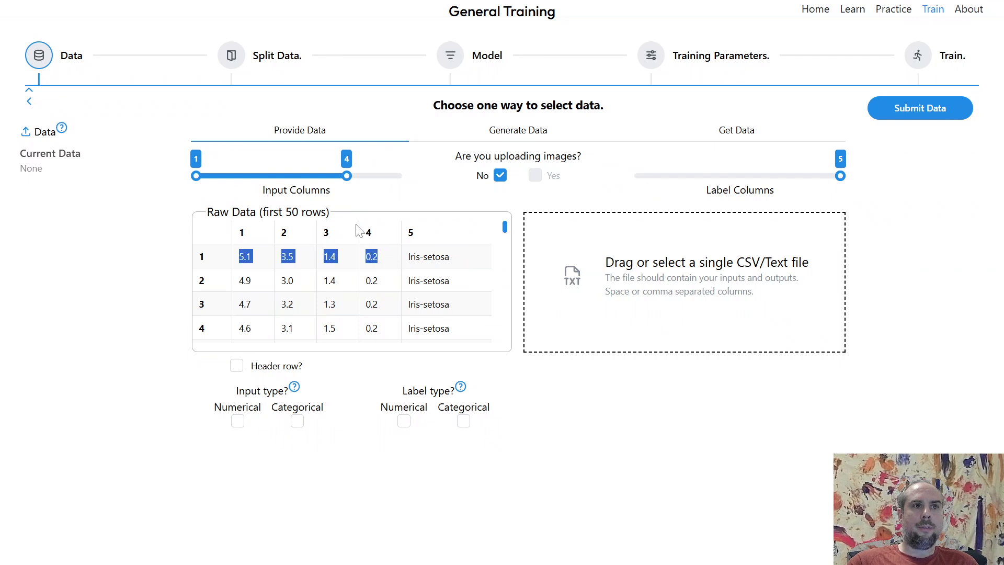
{"action": "left_click", "coordinate": [376, 209]}
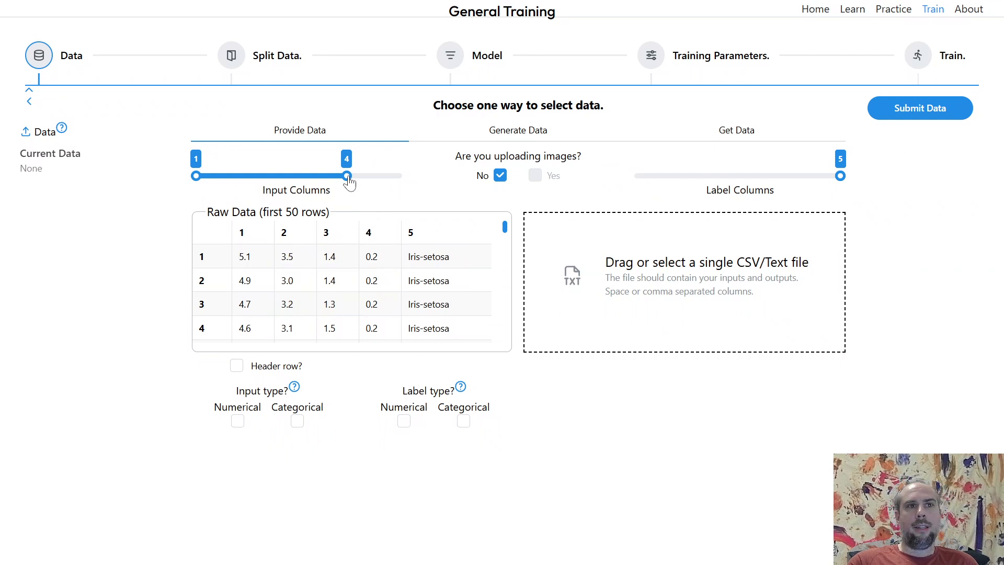
- Try narrowing the input column range to 1–3, and restore it to columns 1–4
{"action": "left_click_drag", "start_coordinate": [347, 177], "coordinate": [379, 185]}
{"action": "left_click", "coordinate": [314, 186]}
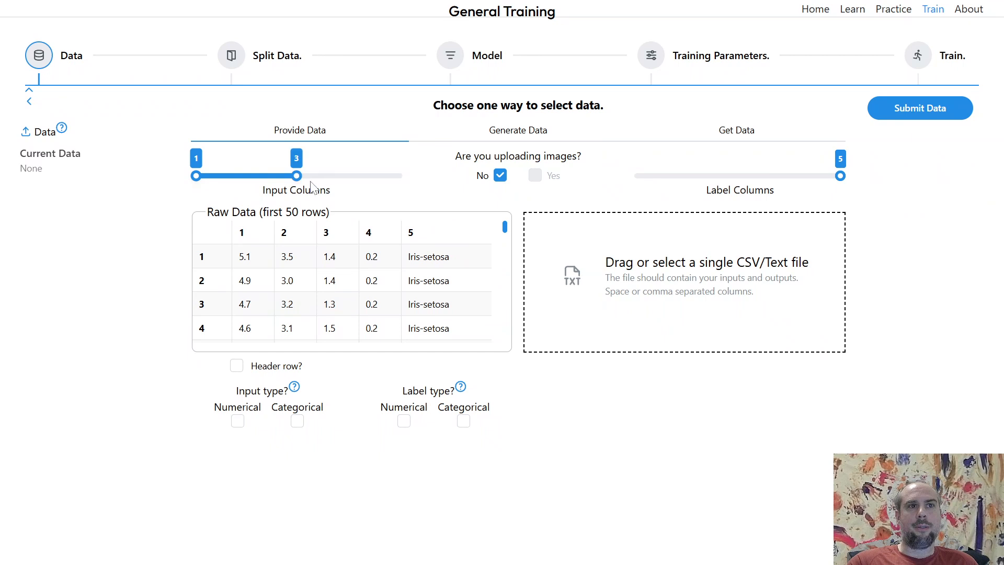
{"action": "left_click_drag", "start_coordinate": [312, 184], "coordinate": [343, 191]}
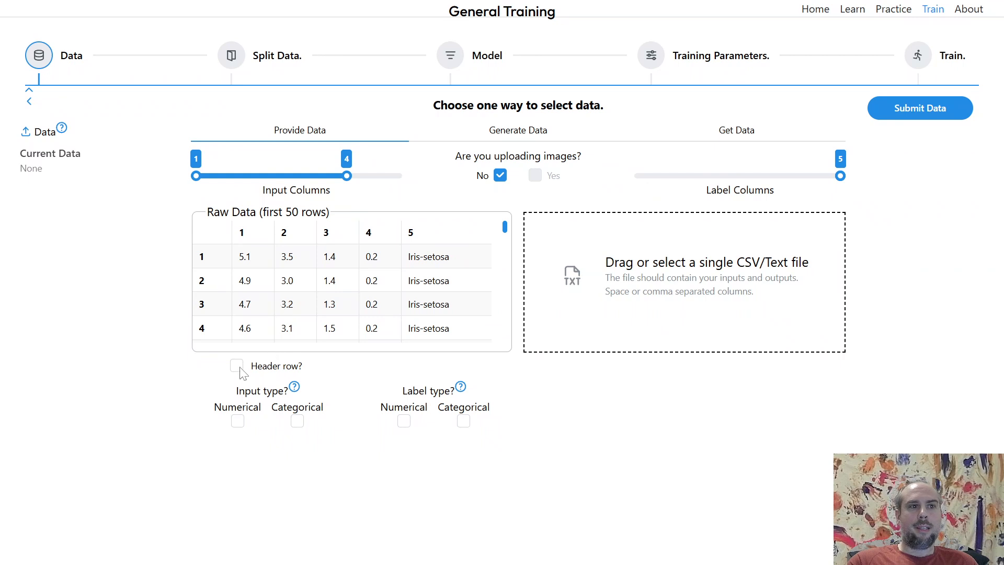
- Set the input type to numerical and the label type to categorical, and process the data
{"action": "left_click", "coordinate": [238, 422]}
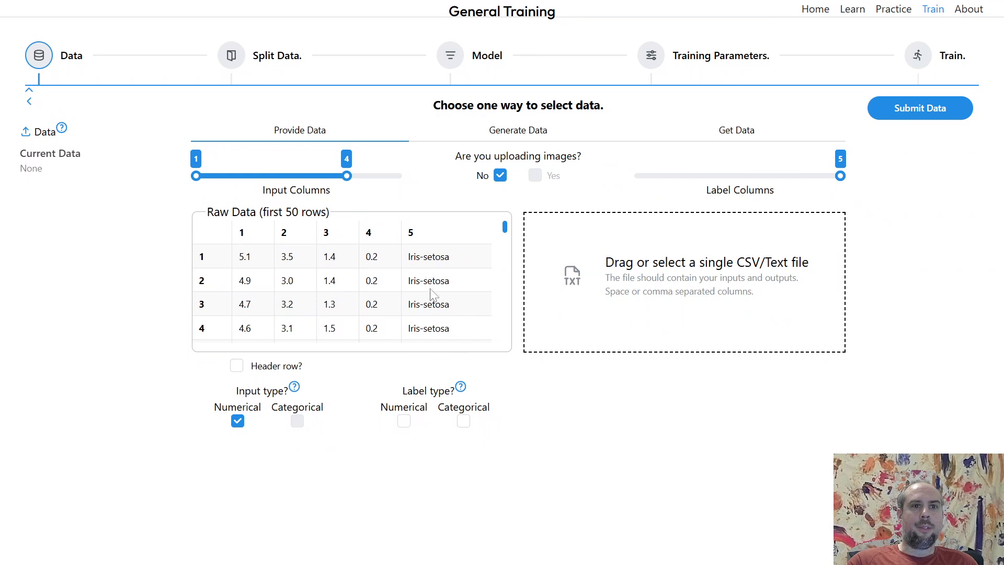
{"action": "left_click", "coordinate": [464, 423]}
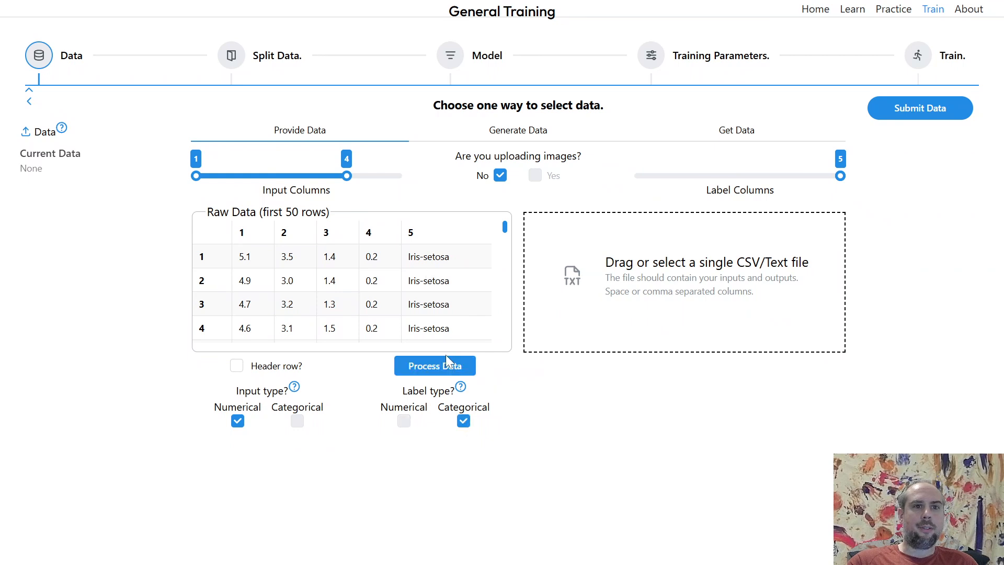
{"action": "left_click", "coordinate": [441, 370]}
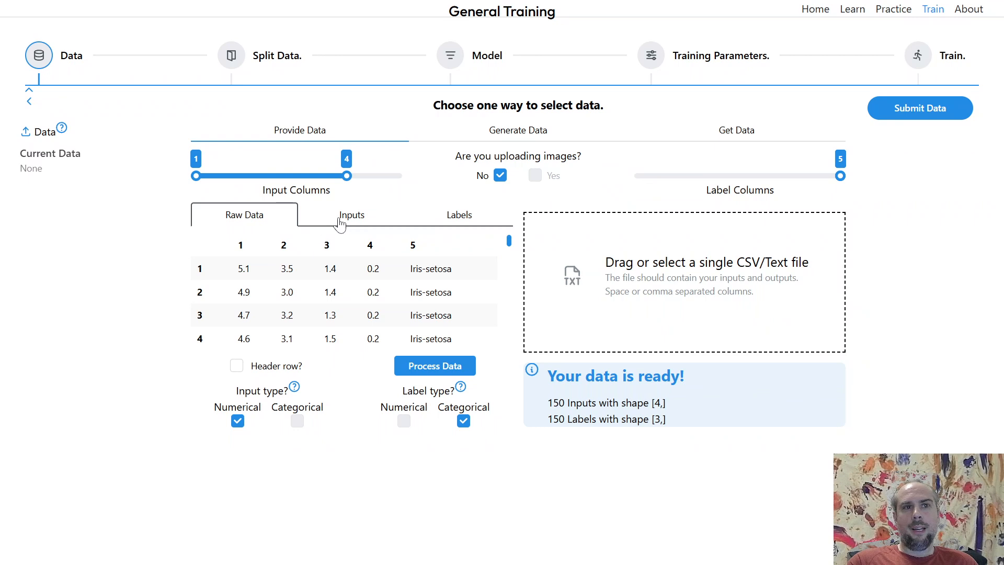
- Examine the processed input vectors and the encoded labels of the Iris data
{"action": "left_click", "coordinate": [339, 220]}
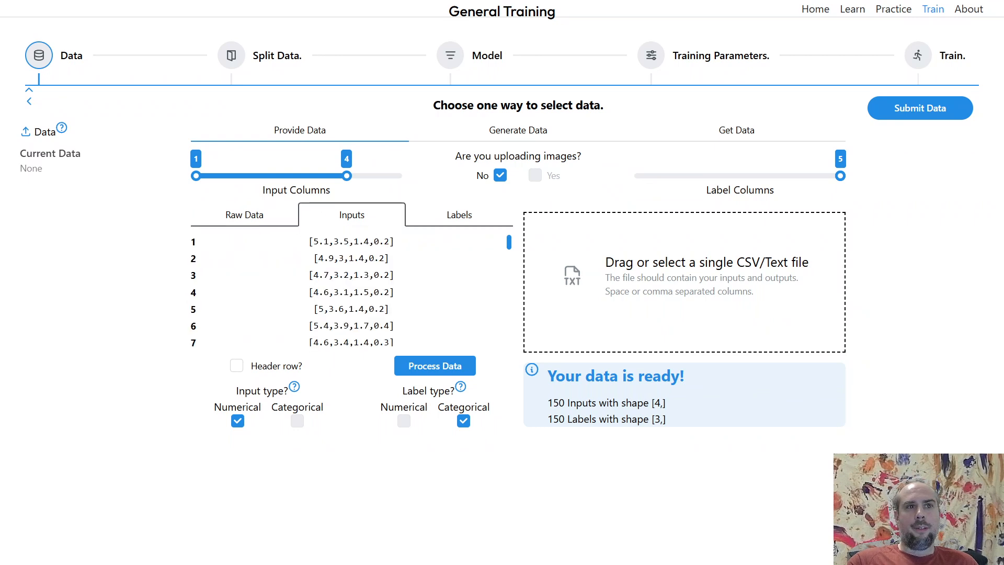
{"action": "left_click_drag", "start_coordinate": [308, 241], "coordinate": [394, 241]}
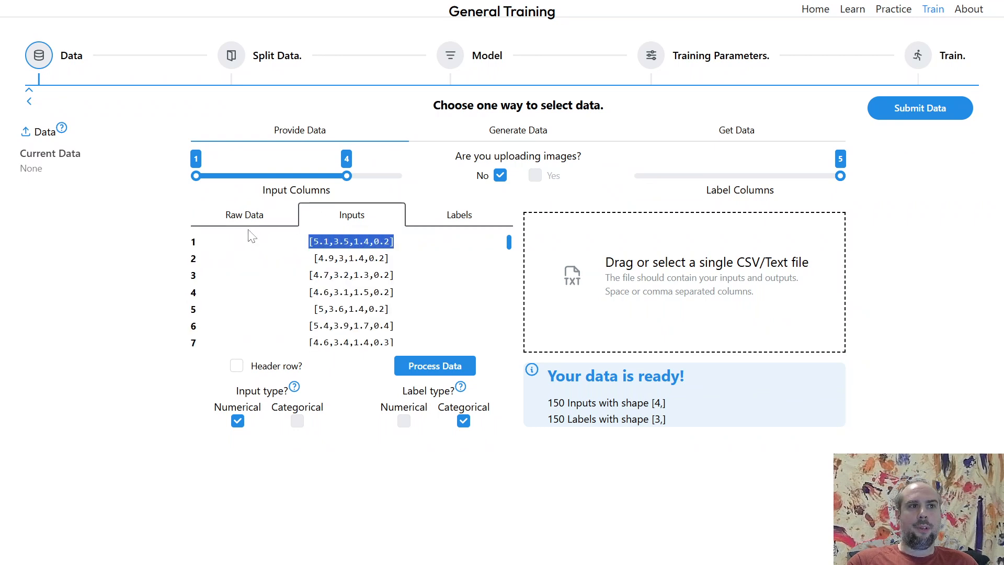
{"action": "left_click_drag", "start_coordinate": [312, 241], "coordinate": [389, 241]}
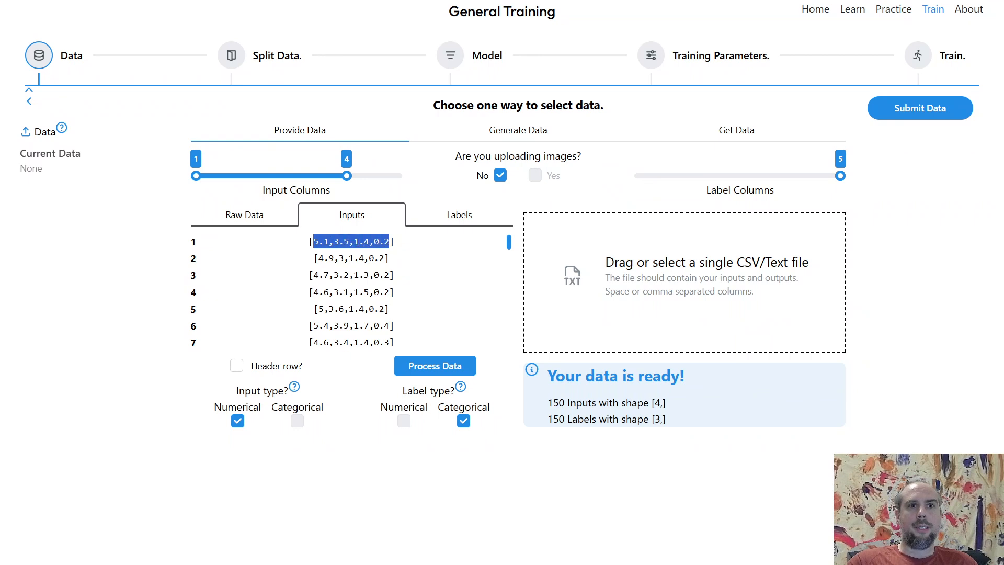
{"action": "left_click", "coordinate": [465, 224]}
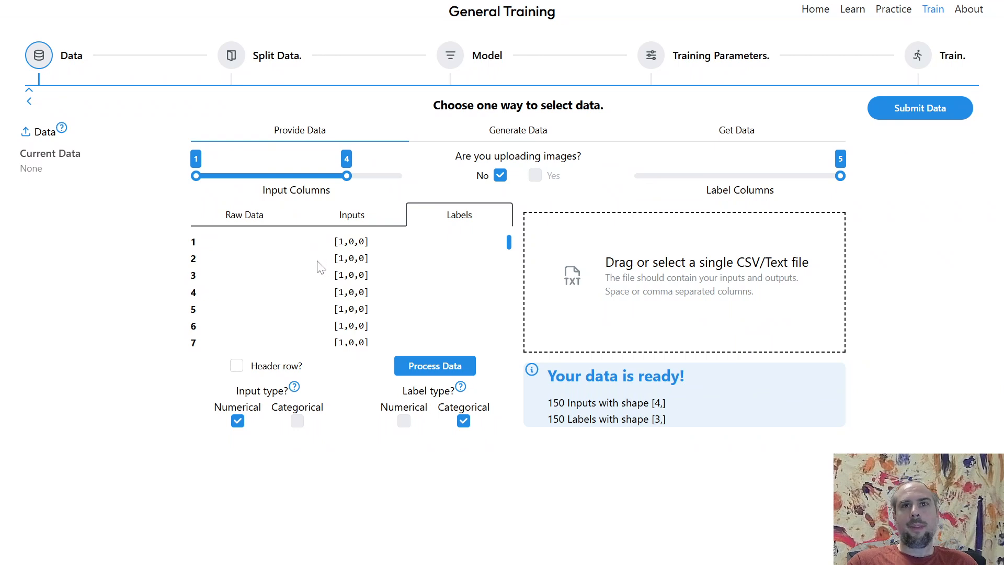
- Submit the processed data and check its task, target shape and input shape in the current data summary
{"action": "left_click", "coordinate": [919, 116]}
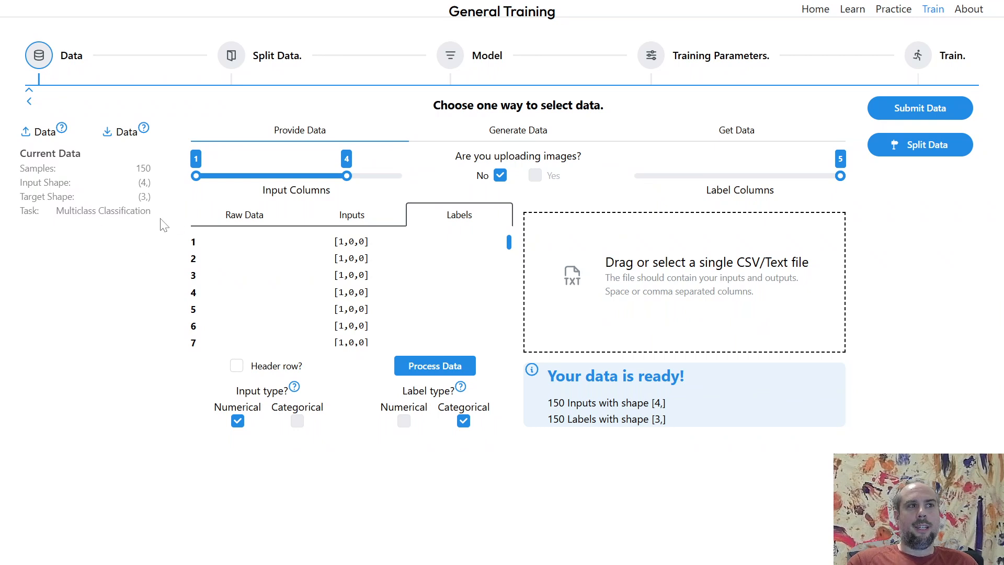
{"action": "left_click_drag", "start_coordinate": [163, 214], "coordinate": [56, 211]}
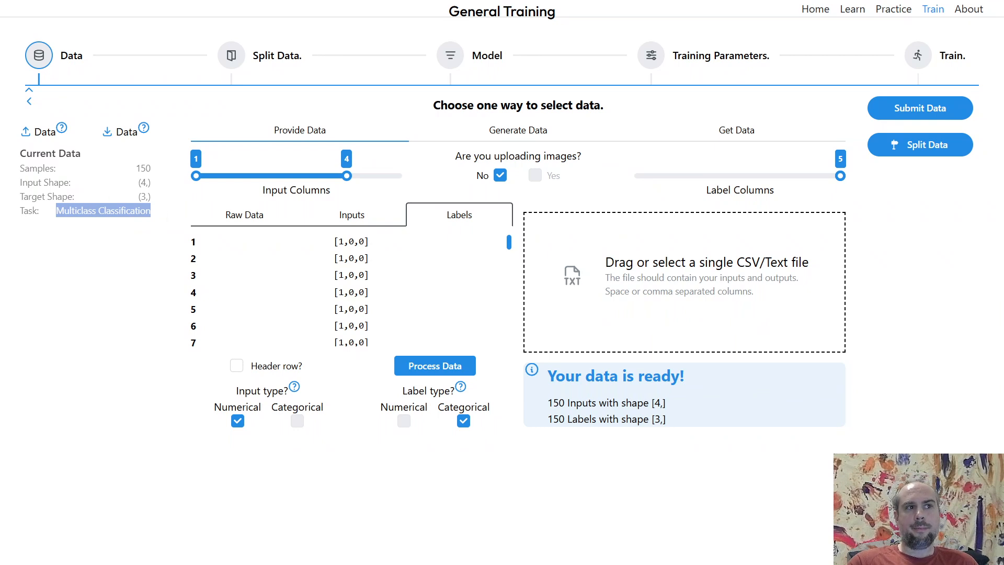
{"action": "left_click", "coordinate": [166, 197]}
{"action": "double_click", "coordinate": [143, 197]}
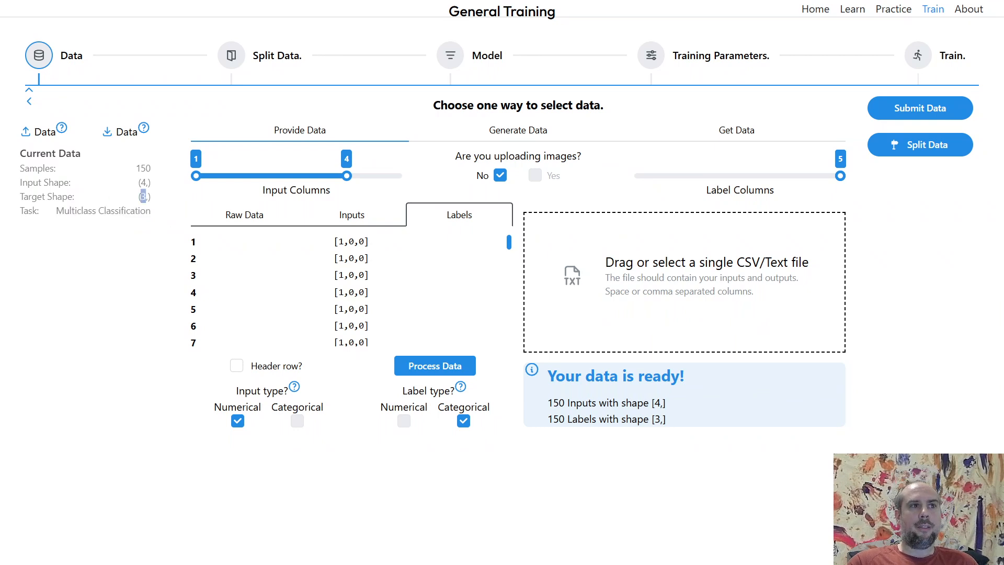
{"action": "left_click_drag", "start_coordinate": [329, 244], "coordinate": [373, 242]}
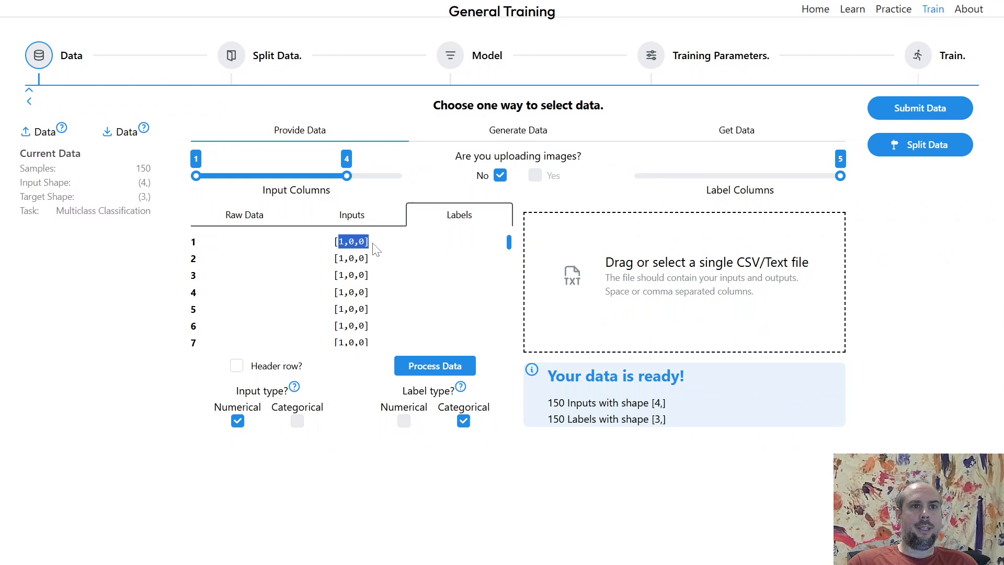
{"action": "double_click", "coordinate": [149, 182]}
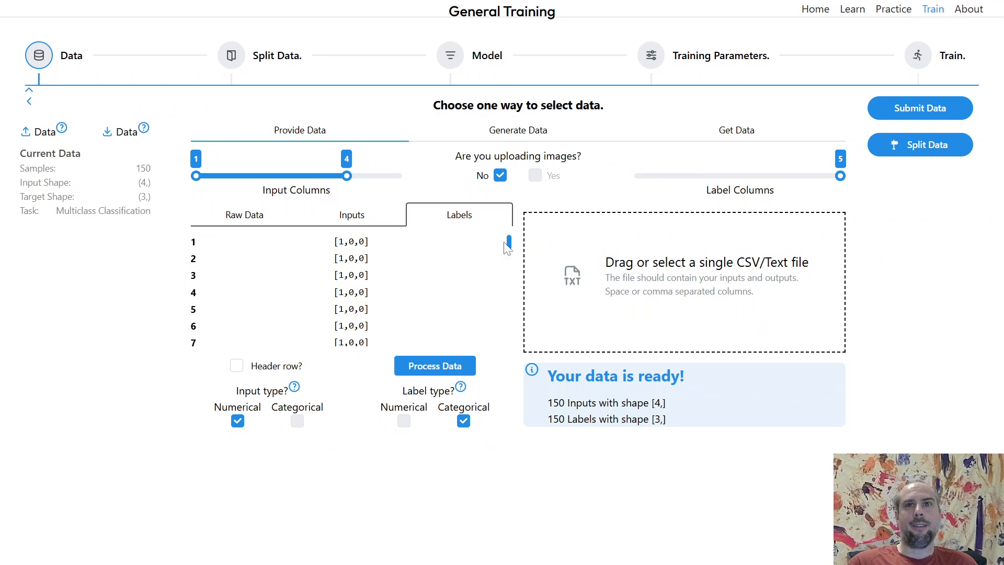
- Proceed to data splitting, set the stratification label to Classes, and make five train/test folds
{"action": "left_click", "coordinate": [929, 152]}
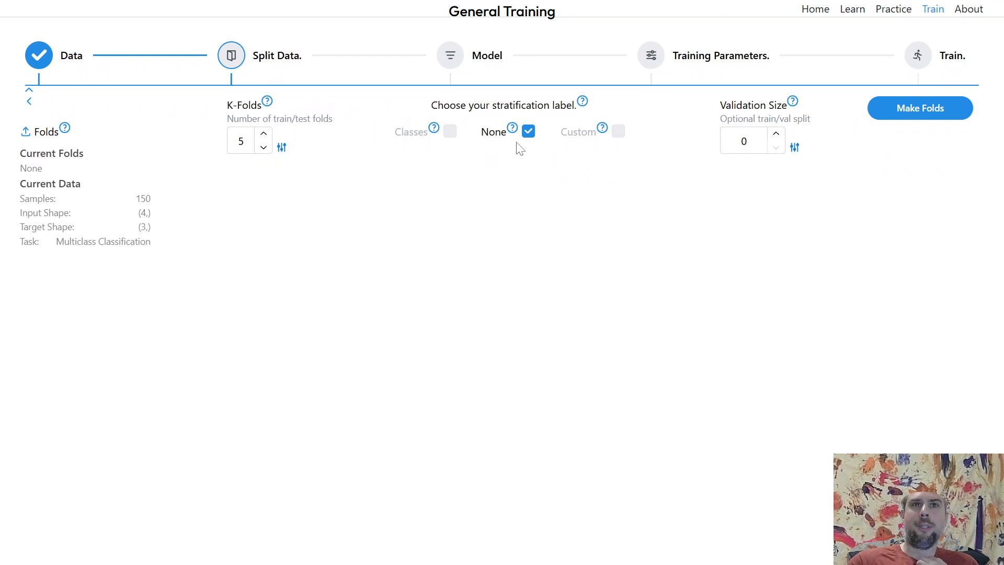
{"action": "left_click", "coordinate": [529, 133]}
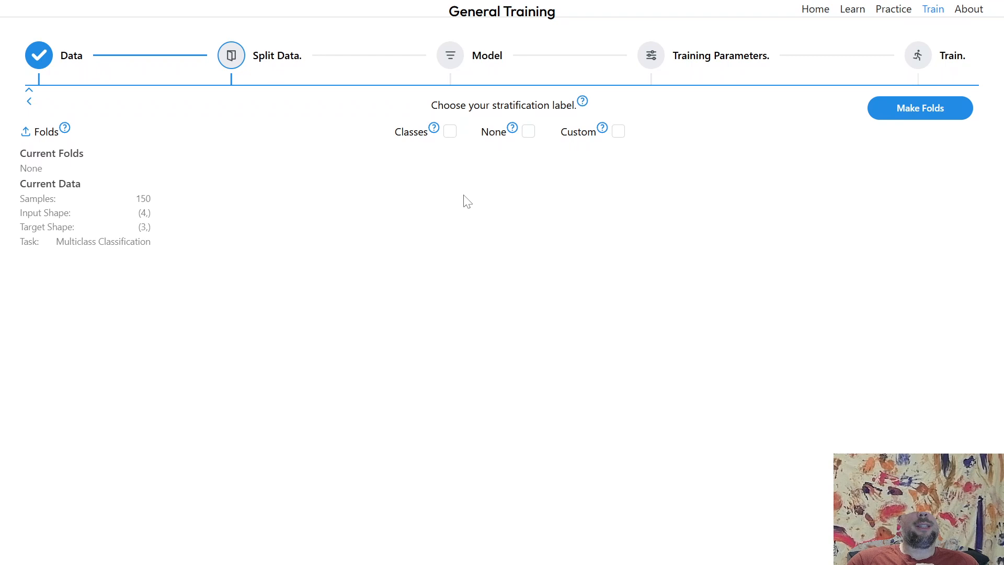
{"action": "left_click", "coordinate": [450, 132]}
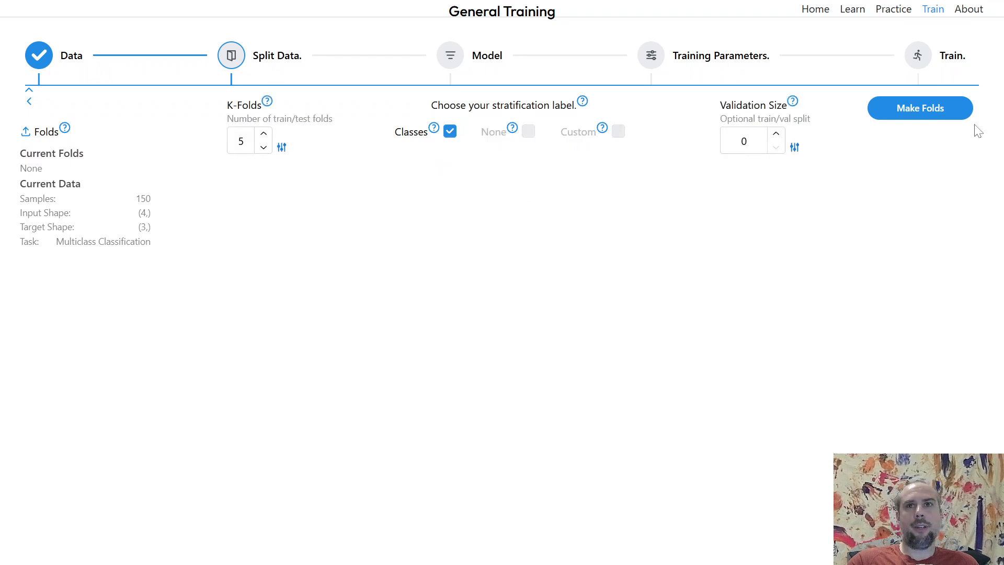
{"action": "left_click", "coordinate": [941, 111]}
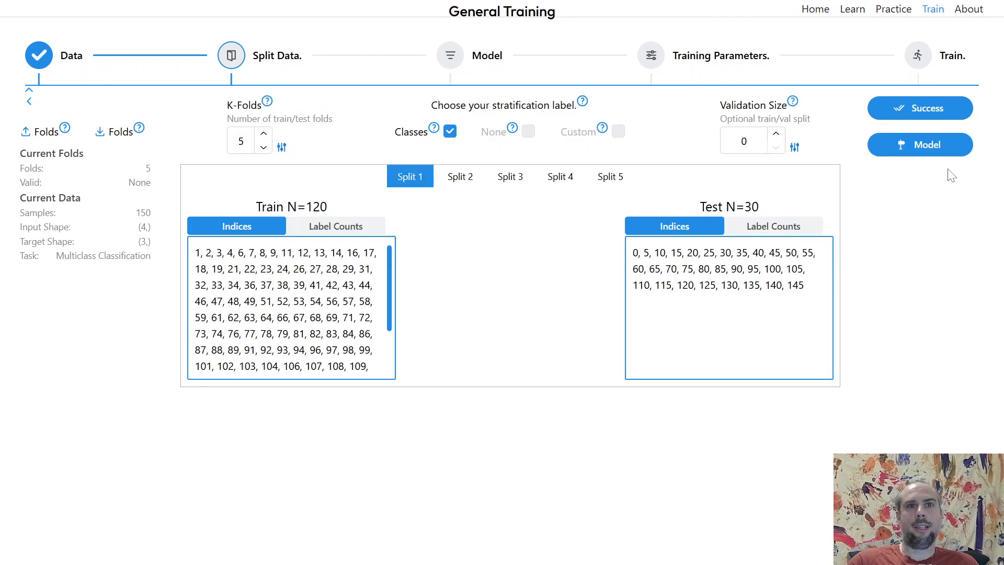
- Review the train and test indices of all five splits and return to the first split
{"action": "left_click", "coordinate": [468, 184]}
{"action": "left_click", "coordinate": [517, 183]}
{"action": "left_click", "coordinate": [559, 181]}
{"action": "left_click", "coordinate": [611, 177]}
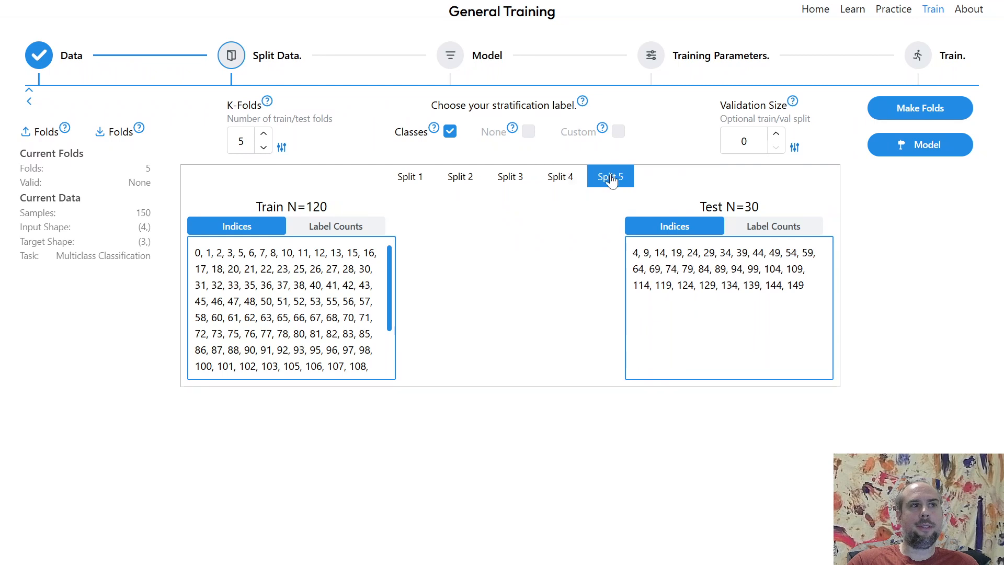
{"action": "left_click", "coordinate": [410, 179]}
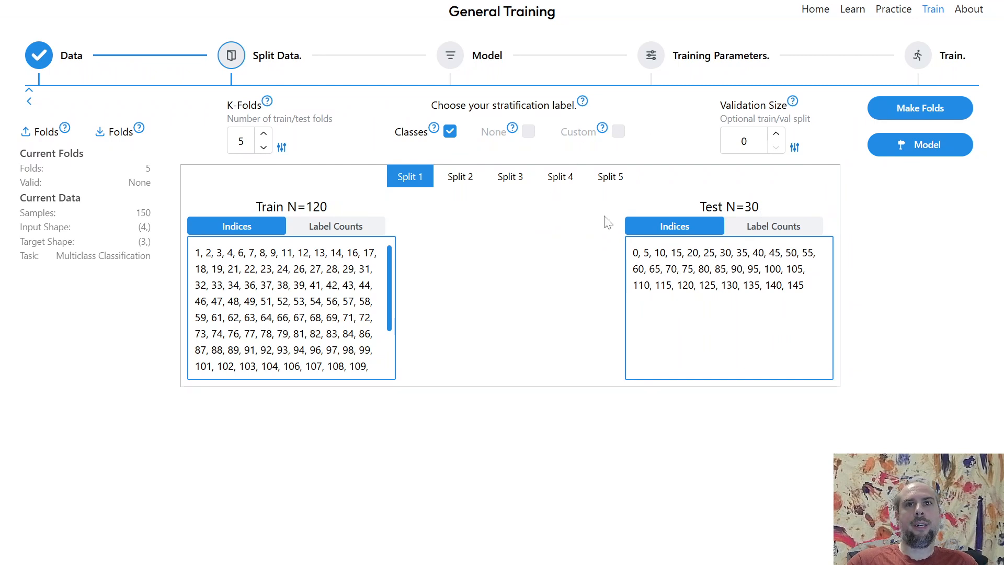
- Try a validation size of 10 and set it back to 0
{"action": "left_click", "coordinate": [776, 134]}
{"action": "left_click", "coordinate": [775, 134]}
{"action": "left_click", "coordinate": [776, 133]}
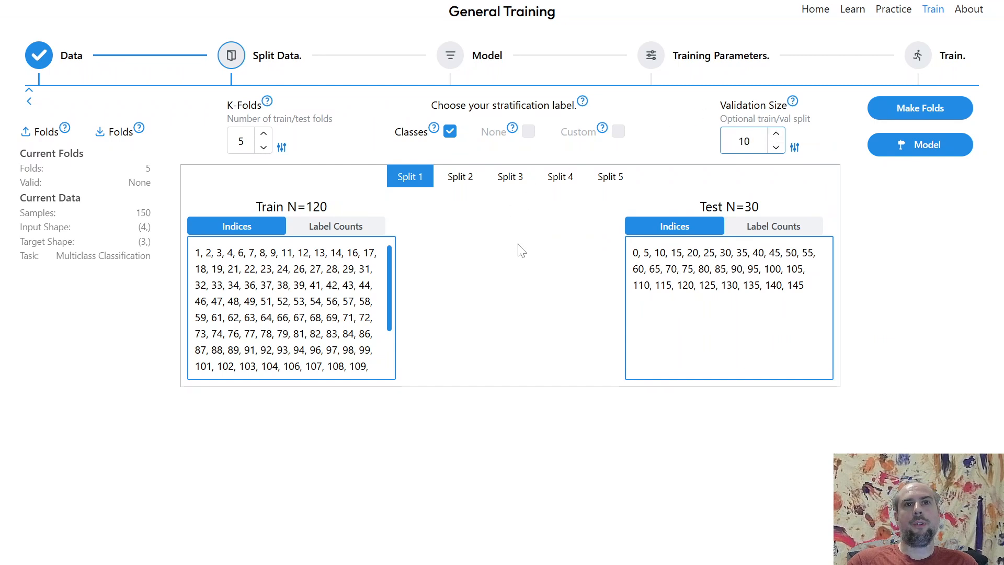
{"action": "left_click", "coordinate": [777, 149]}
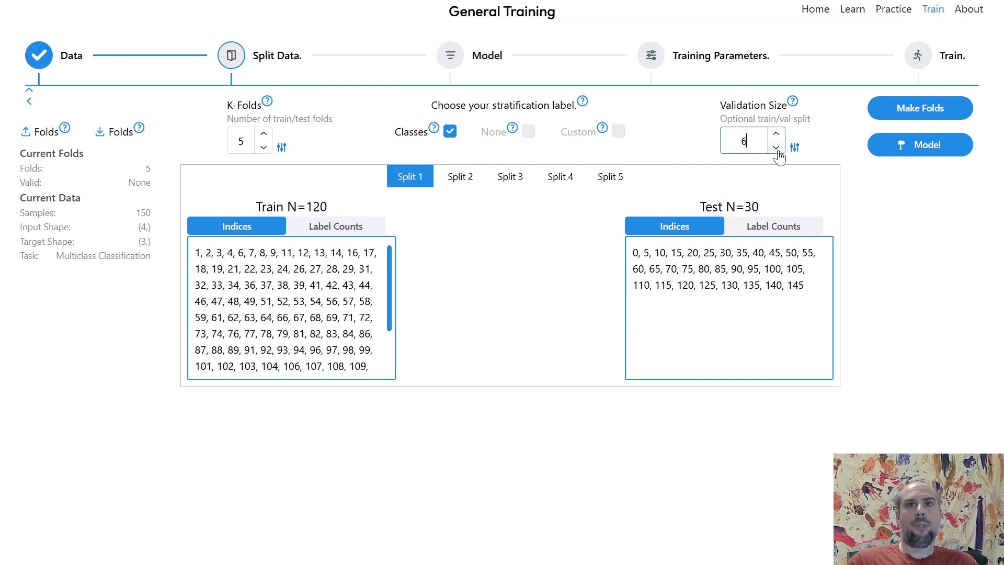
{"action": "left_click", "coordinate": [776, 148]}
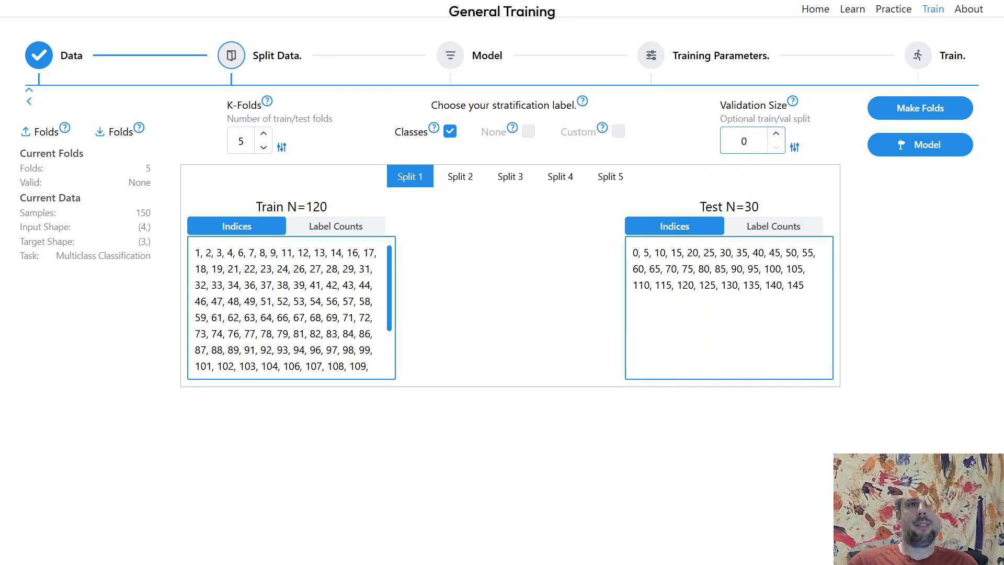
{"action": "left_click", "coordinate": [509, 250]}
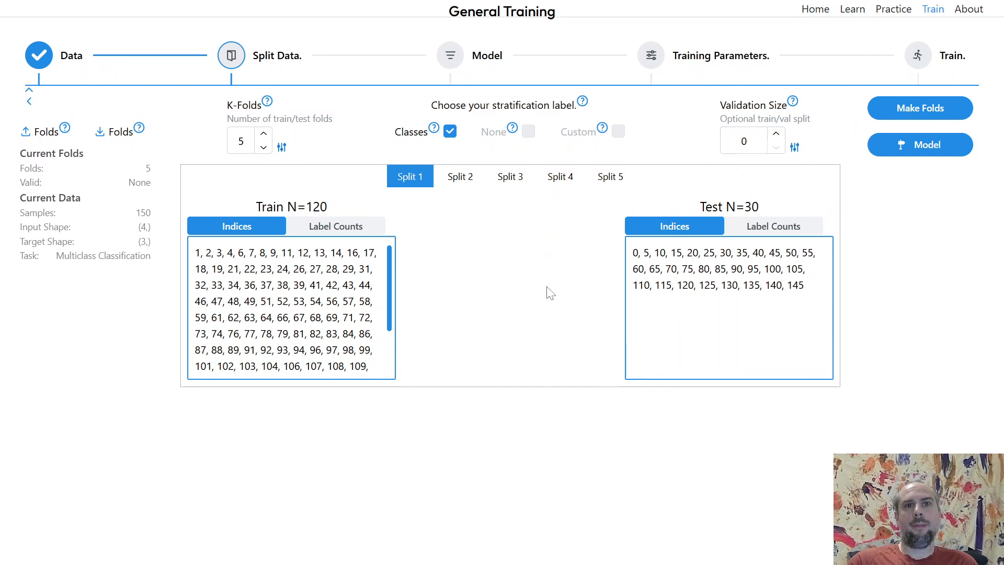
- Proceed to the model stage, set the final dense layer to 3 units, and build the model
{"action": "left_click", "coordinate": [935, 152]}
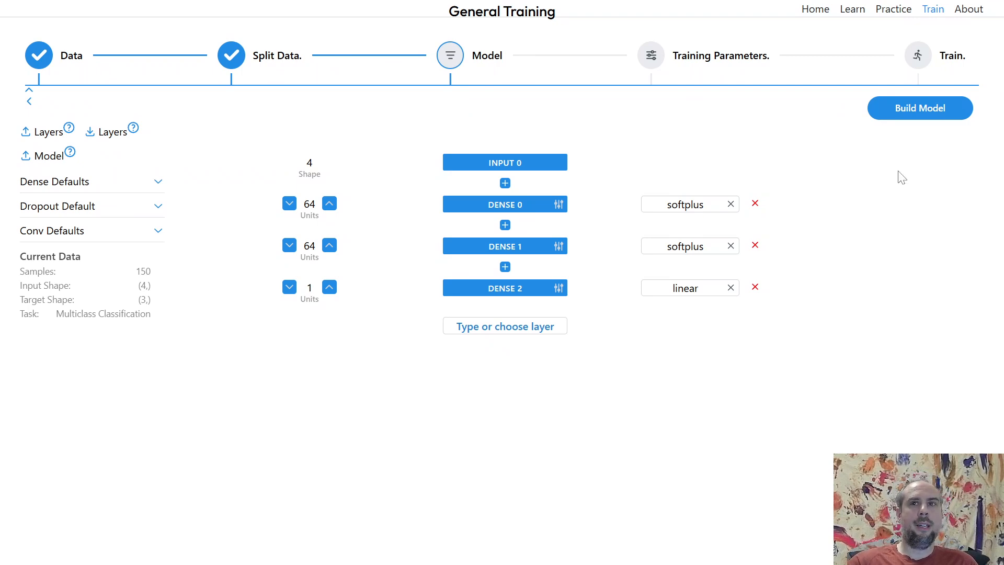
{"action": "left_click", "coordinate": [926, 121]}
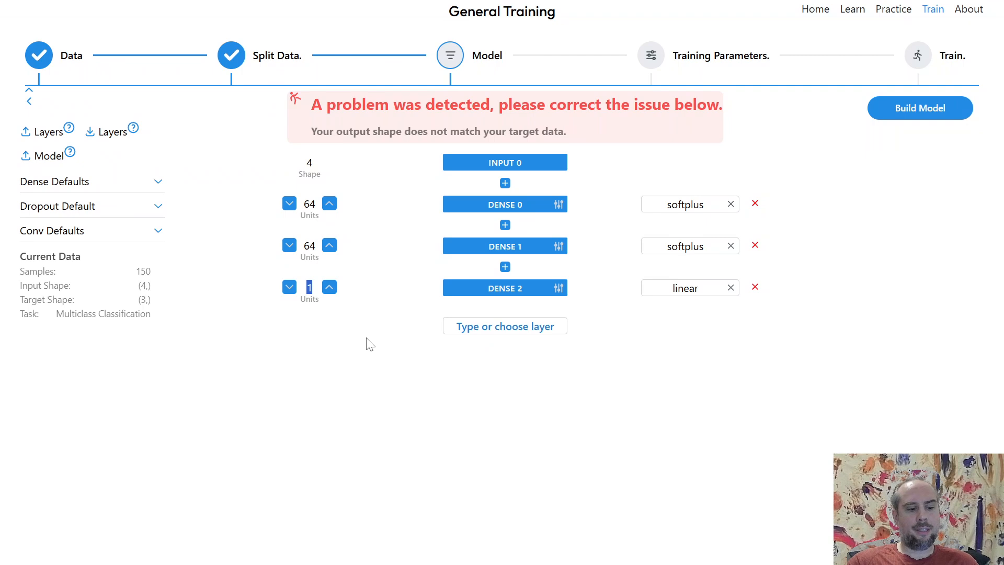
{"action": "type", "text": "3"}
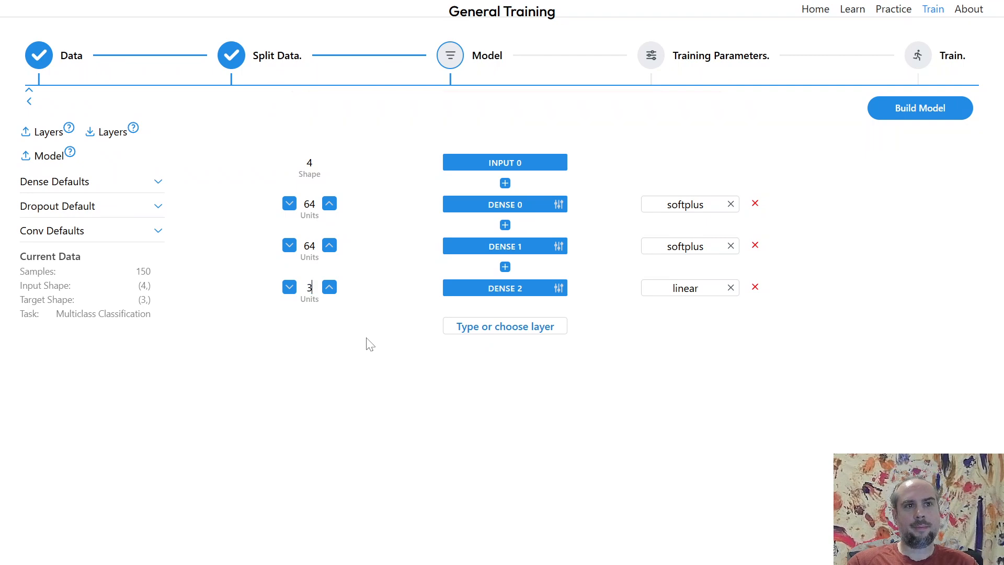
{"action": "left_click", "coordinate": [891, 118]}
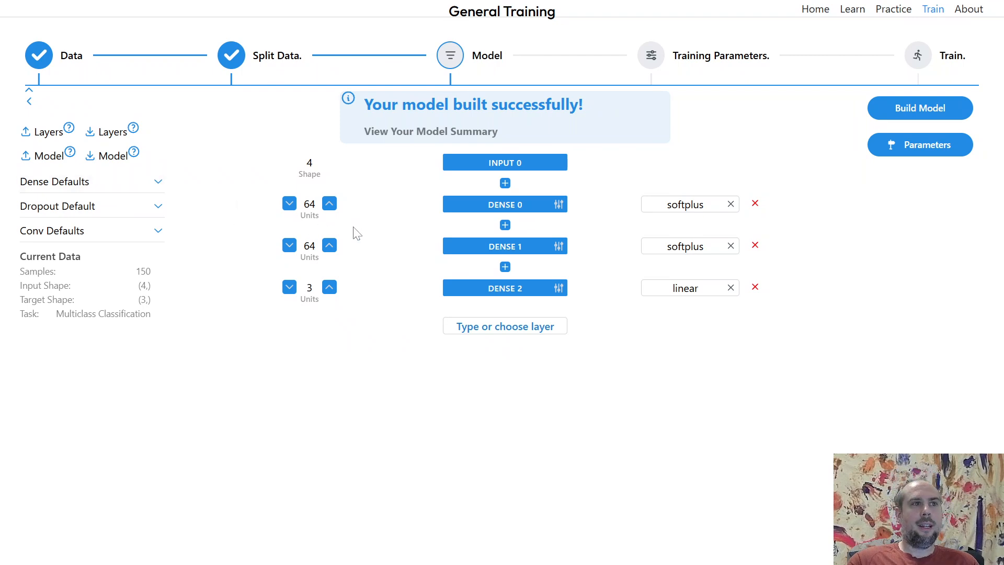
- Proceed to the training parameters and compile the model with softmaxCrossEntropy loss and the categoricalAccuracy metric
{"action": "left_click", "coordinate": [930, 154]}
{"action": "left_click", "coordinate": [337, 165]}
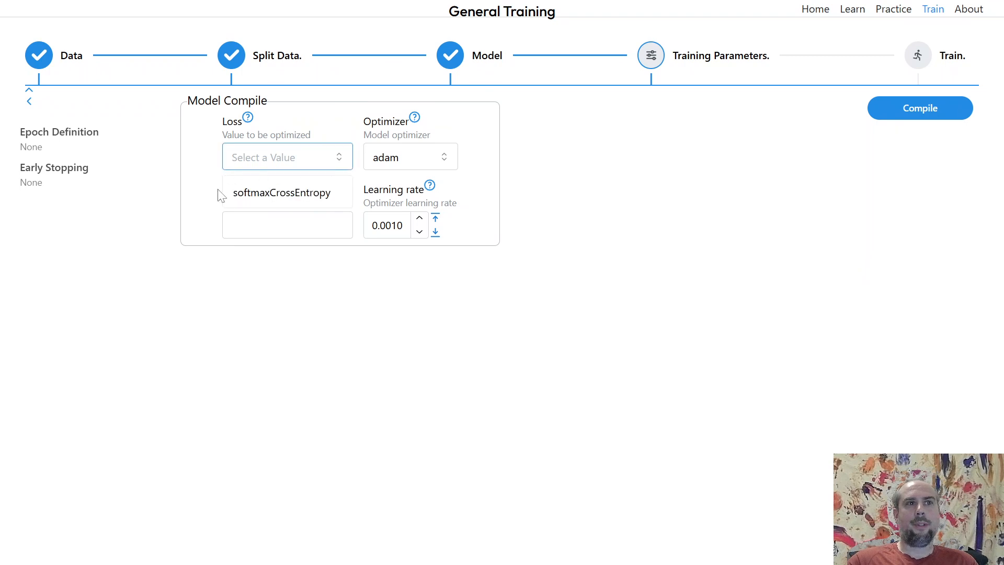
{"action": "left_click", "coordinate": [258, 200]}
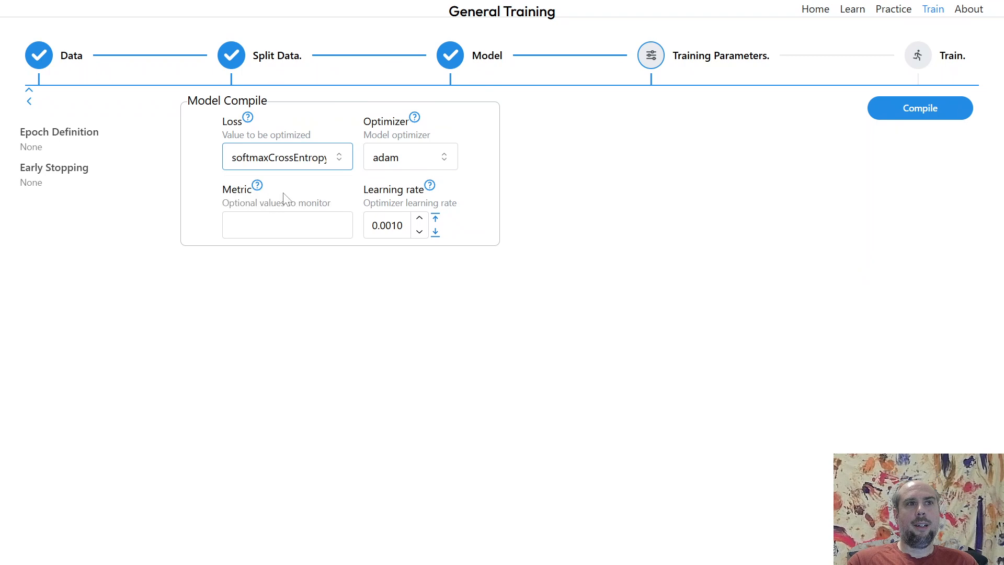
{"action": "left_click", "coordinate": [314, 225]}
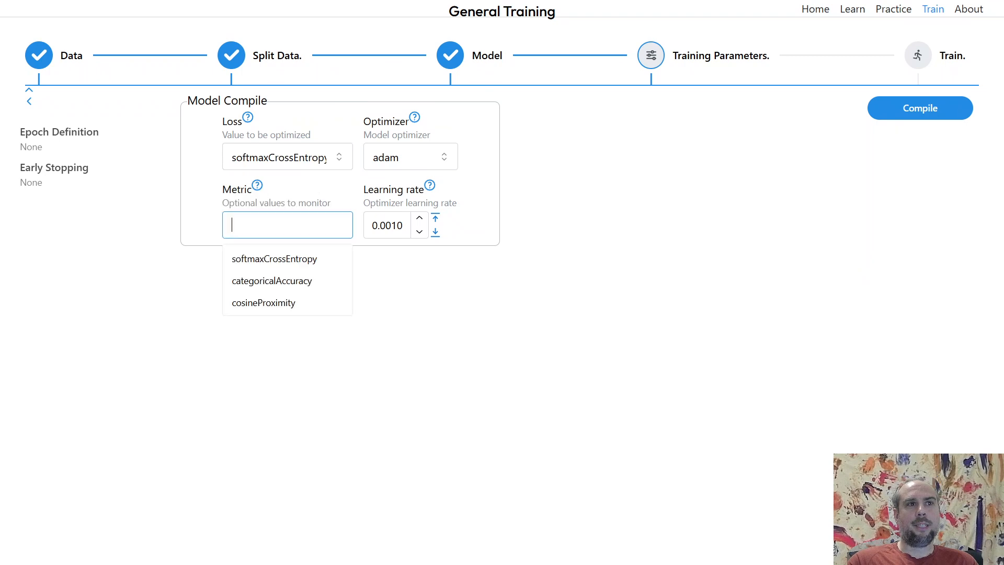
{"action": "left_click", "coordinate": [323, 190]}
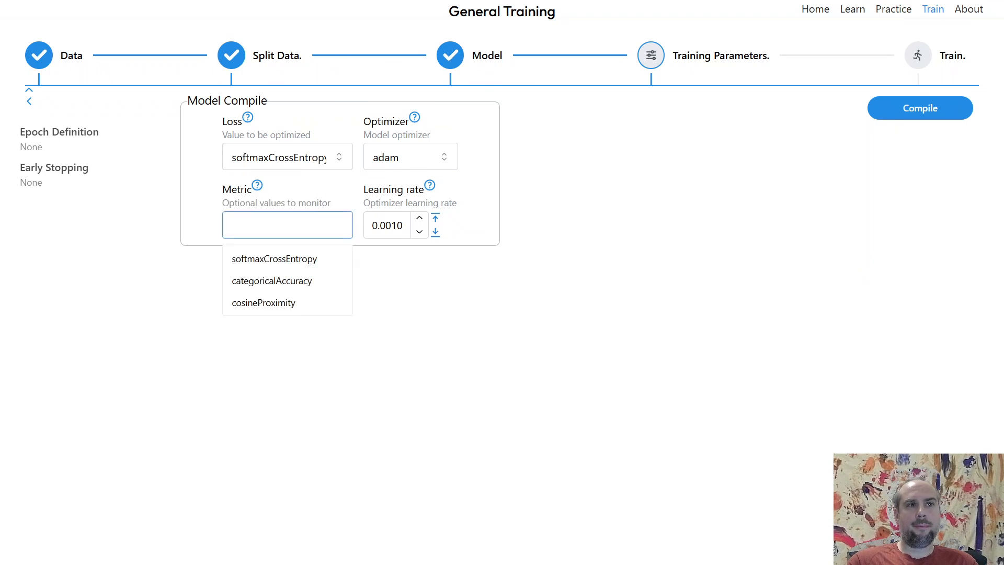
{"action": "left_click", "coordinate": [264, 282]}
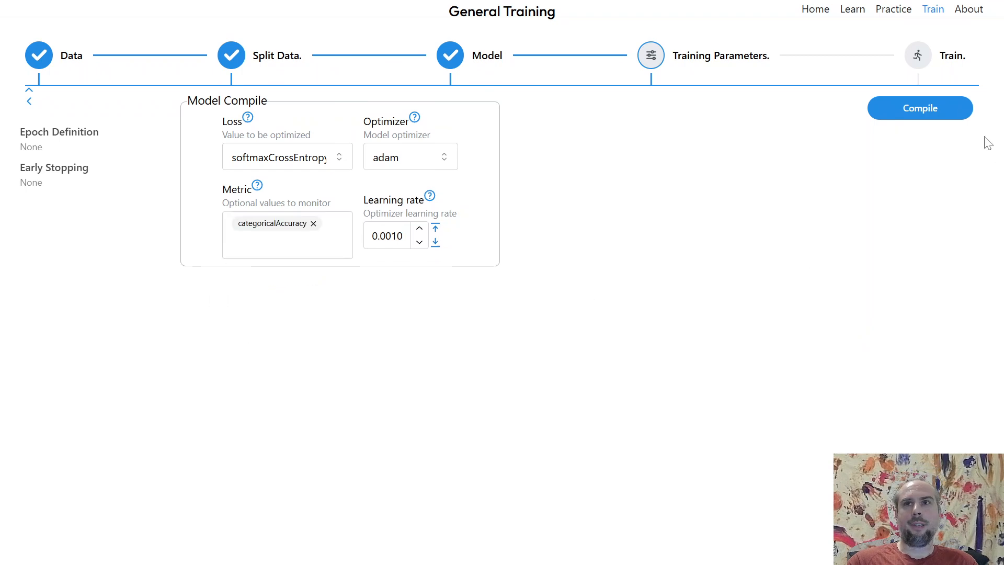
{"action": "left_click", "coordinate": [951, 118]}
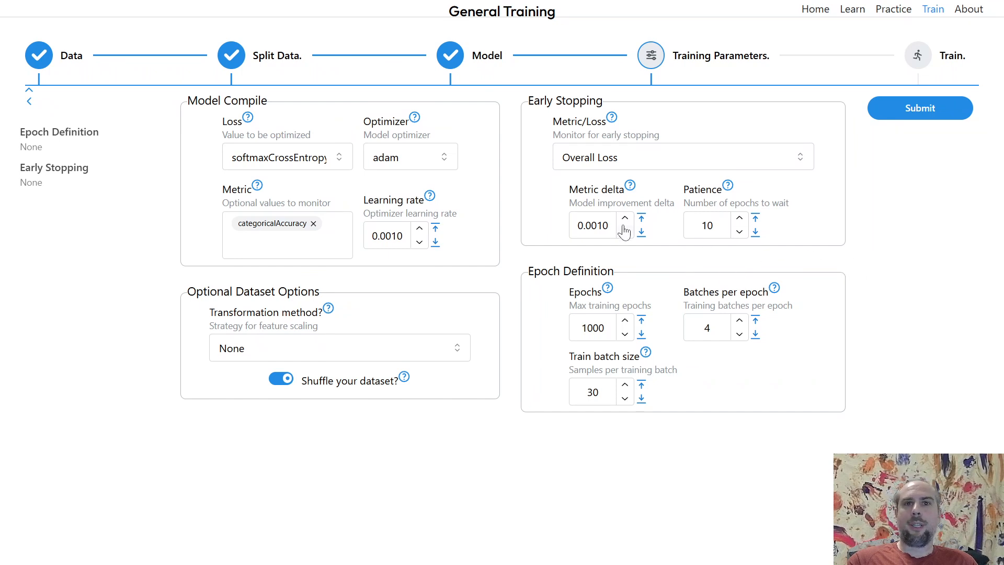
- Submit the default training parameters, proceed to the training stage, and start training across the folds
{"action": "left_click", "coordinate": [921, 114]}
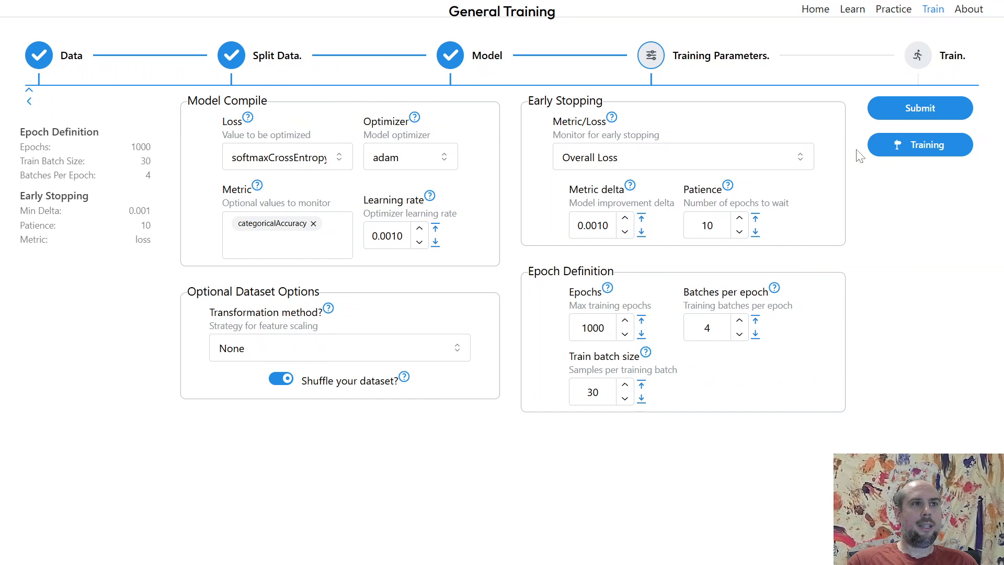
{"action": "left_click", "coordinate": [896, 149]}
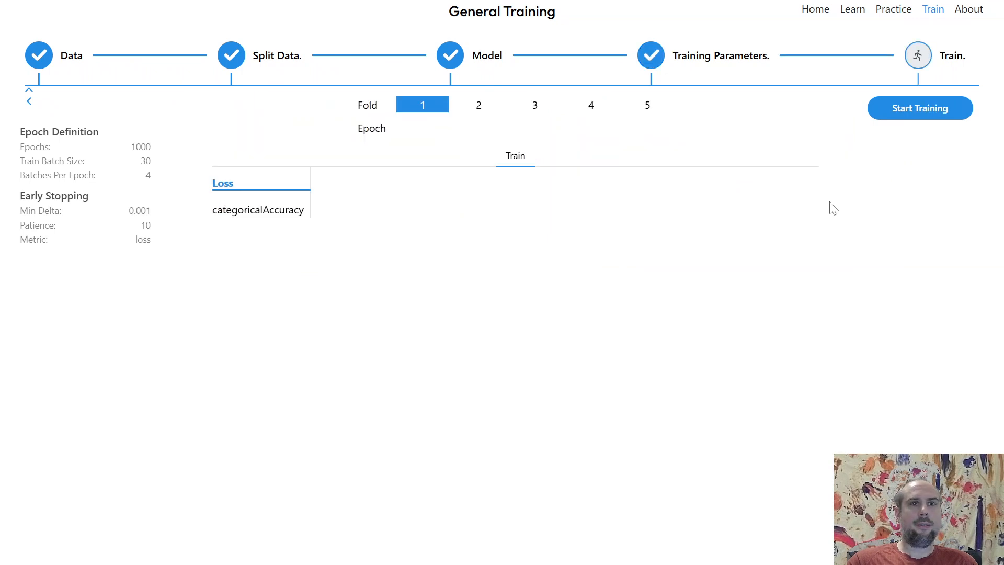
{"action": "left_click", "coordinate": [902, 178]}
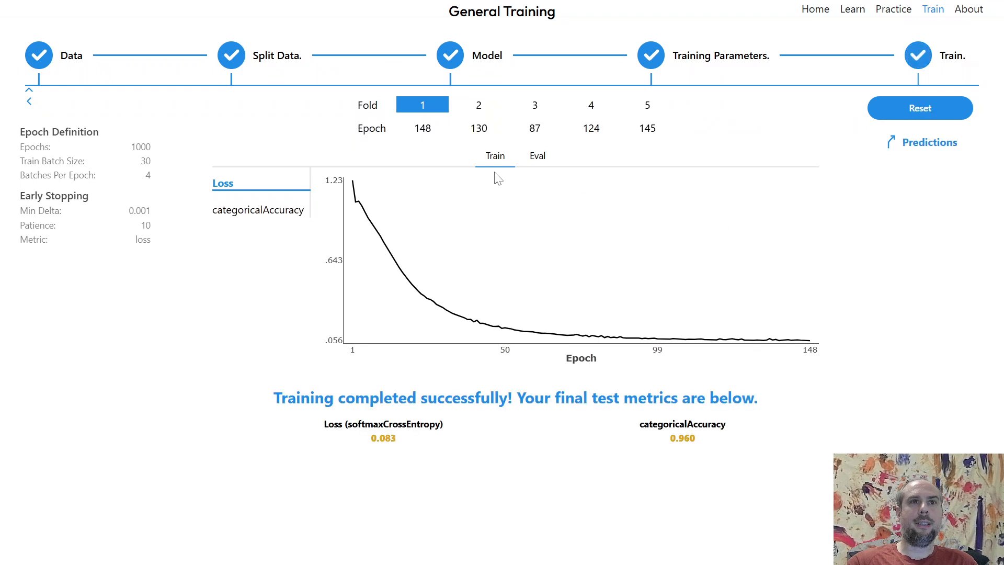
- Examine the categoricalAccuracy training curves of all five folds and return to fold 1
{"action": "left_click", "coordinate": [288, 208]}
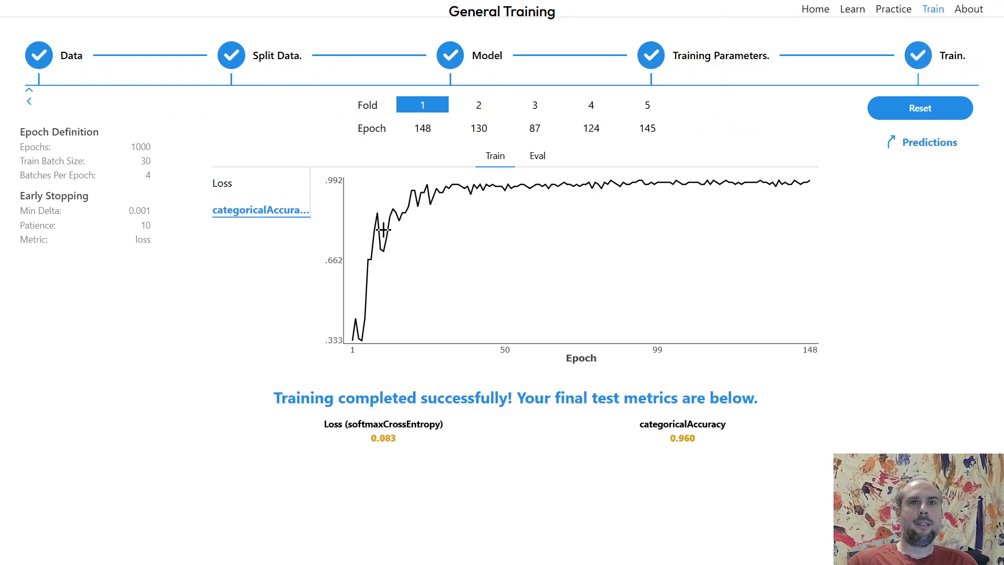
{"action": "left_click", "coordinate": [477, 128]}
{"action": "left_click", "coordinate": [545, 126]}
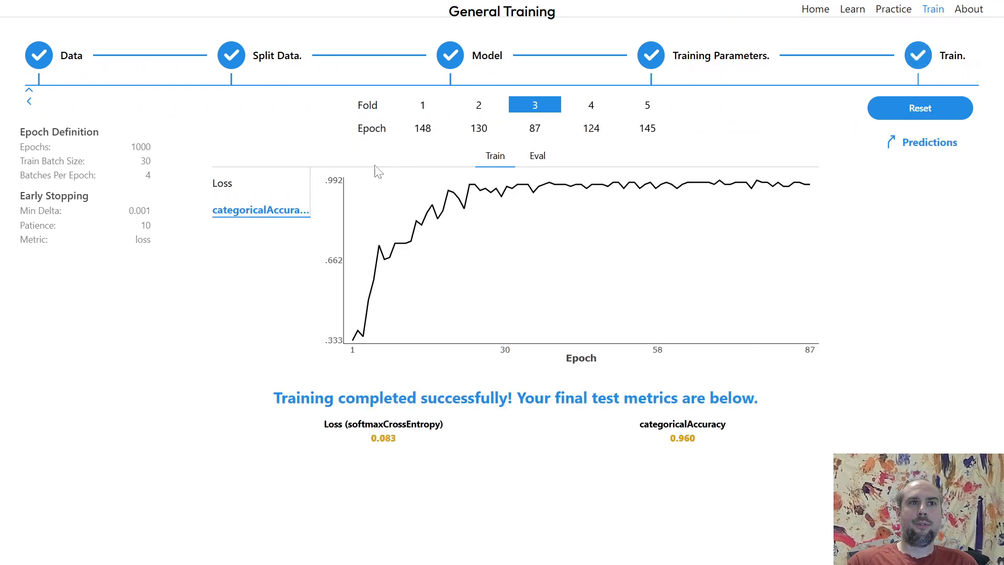
{"action": "left_click", "coordinate": [585, 128]}
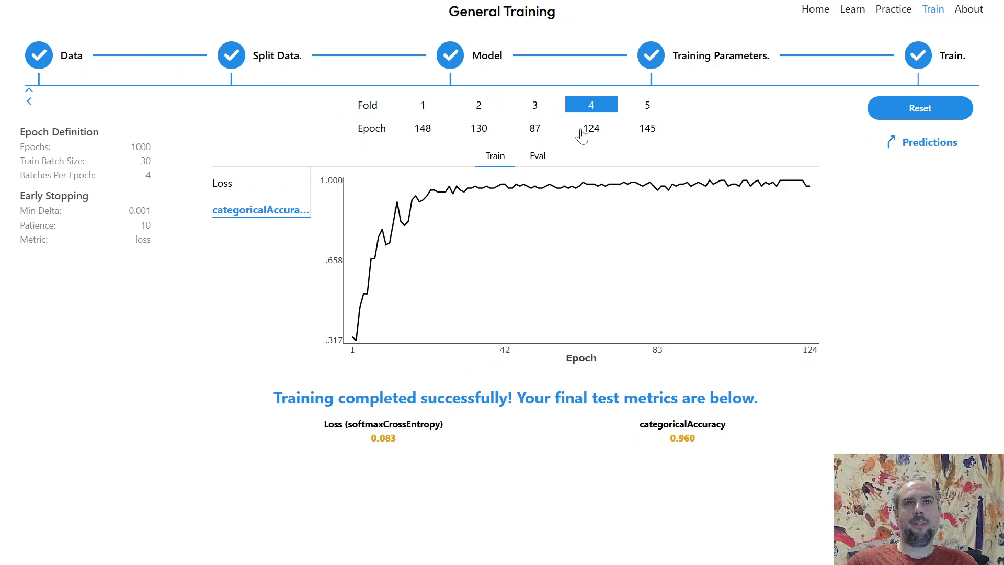
{"action": "left_click", "coordinate": [638, 125]}
{"action": "left_click", "coordinate": [416, 132]}
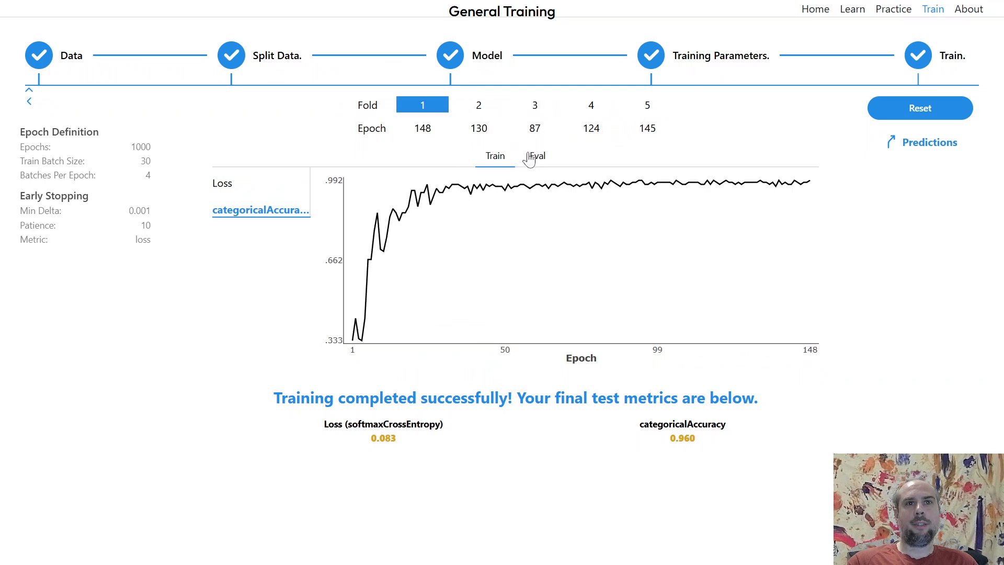
- Compare the train and test evaluation metrics for folds 1 through 5
{"action": "left_click", "coordinate": [533, 159]}
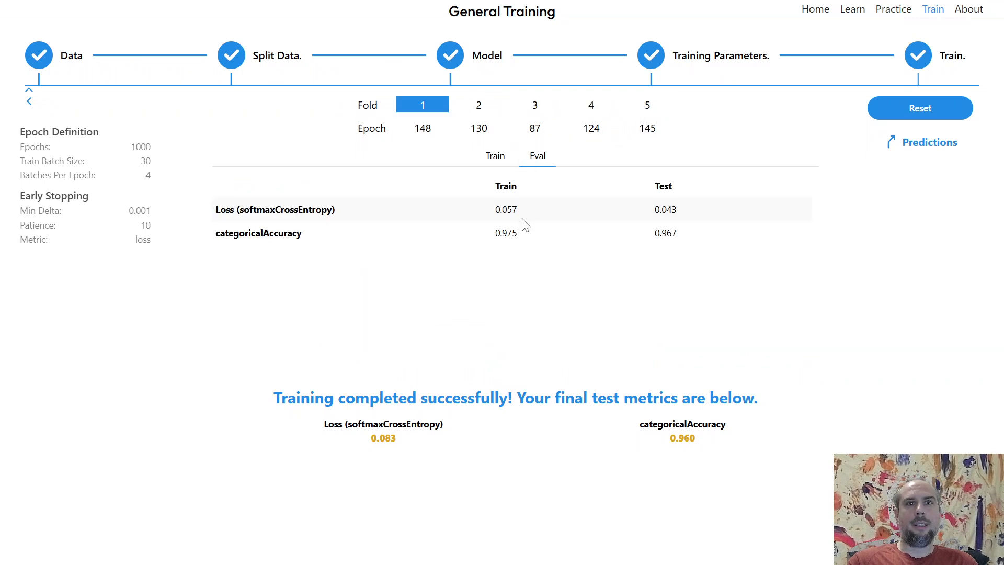
{"action": "left_click", "coordinate": [482, 131]}
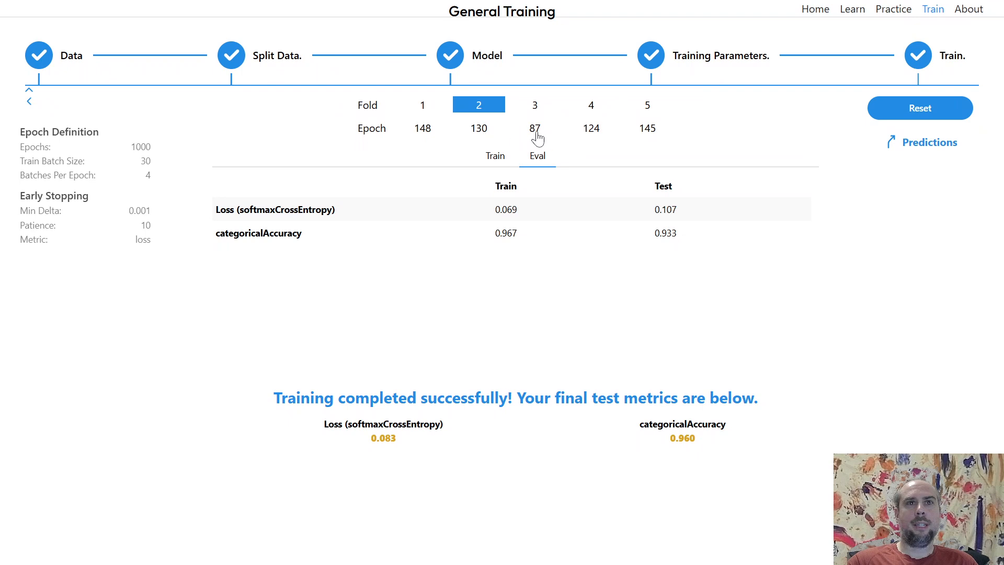
{"action": "left_click", "coordinate": [535, 134]}
{"action": "left_click", "coordinate": [577, 134]}
{"action": "left_click", "coordinate": [630, 135]}
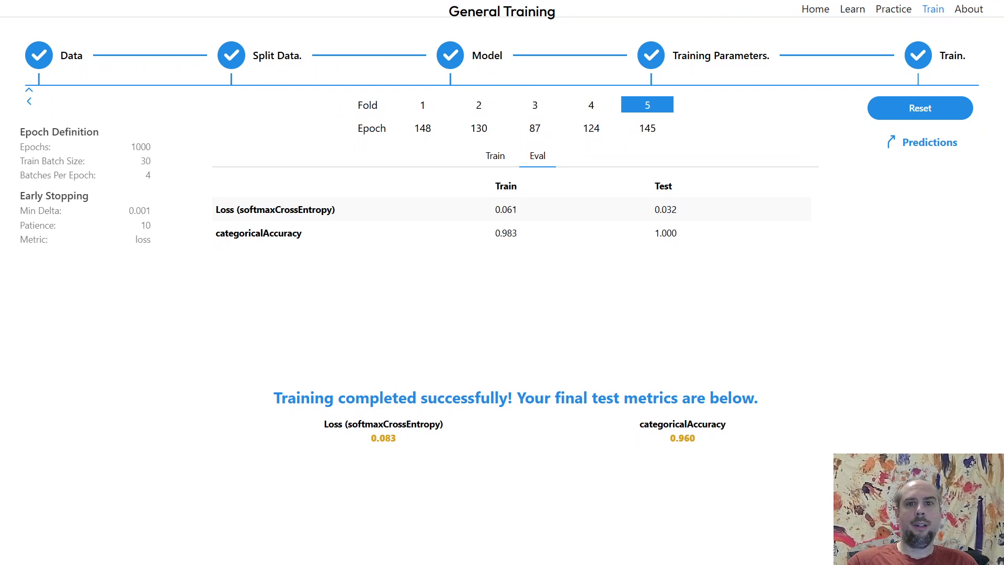